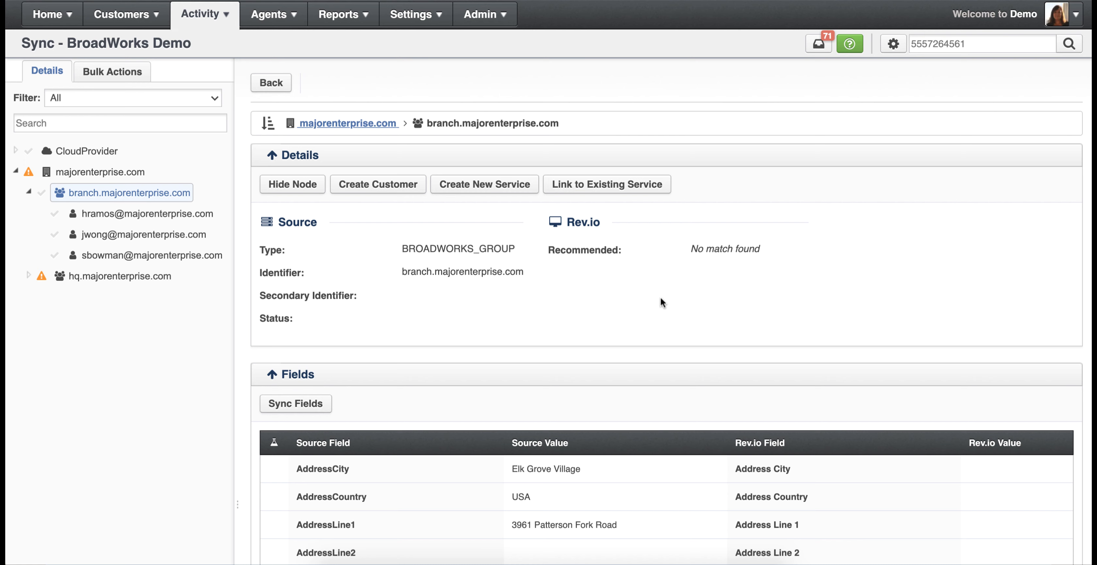
- Check the recommended match for the last user under branch.majorenterprise.com, and return to the branch group's details
{"action": "left_click", "coordinate": [128, 255]}
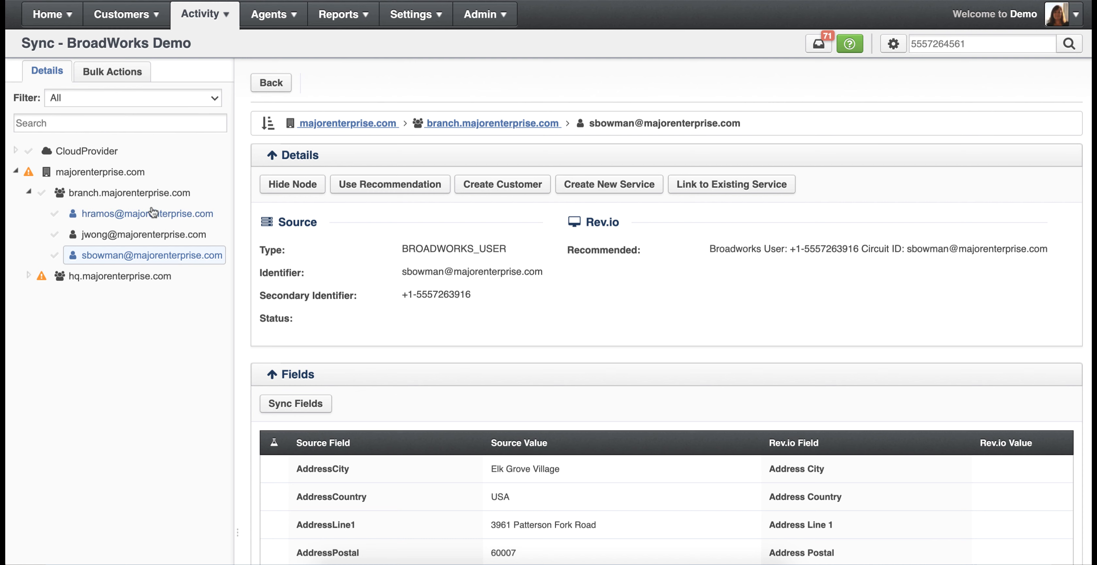
{"action": "left_click", "coordinate": [140, 193]}
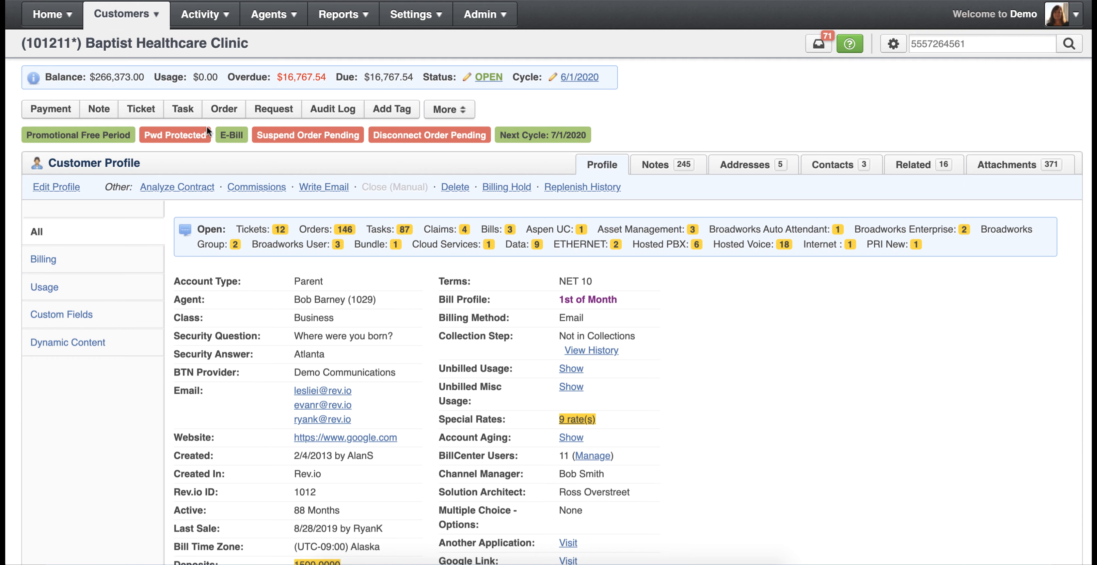
- Look up the service ID of the 1036 Standard Group package among Baptist Healthcare Clinic's Broadworks Group services
{"action": "scroll", "coordinate": [115, 369], "scroll_direction": "down", "scroll_amount": 7}
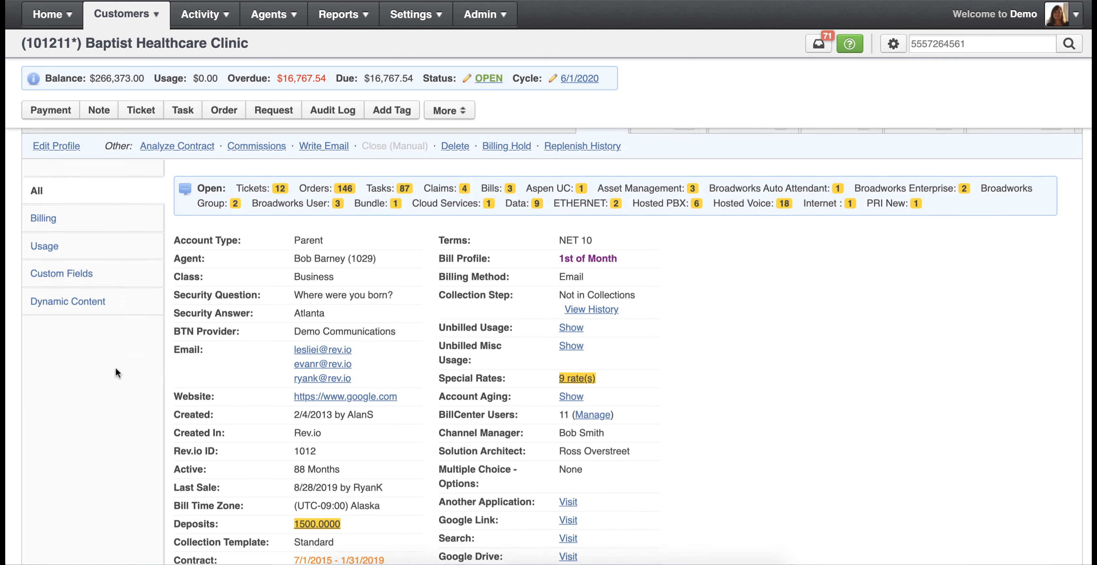
{"action": "scroll", "coordinate": [114, 366], "scroll_direction": "down", "scroll_amount": 8}
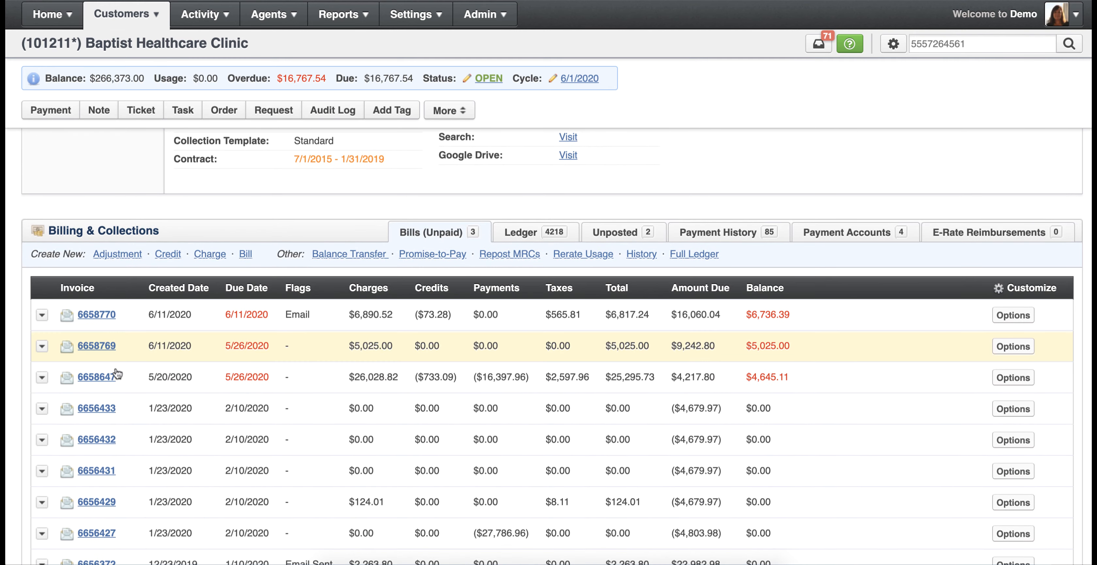
{"action": "scroll", "coordinate": [118, 374], "scroll_direction": "down", "scroll_amount": 6}
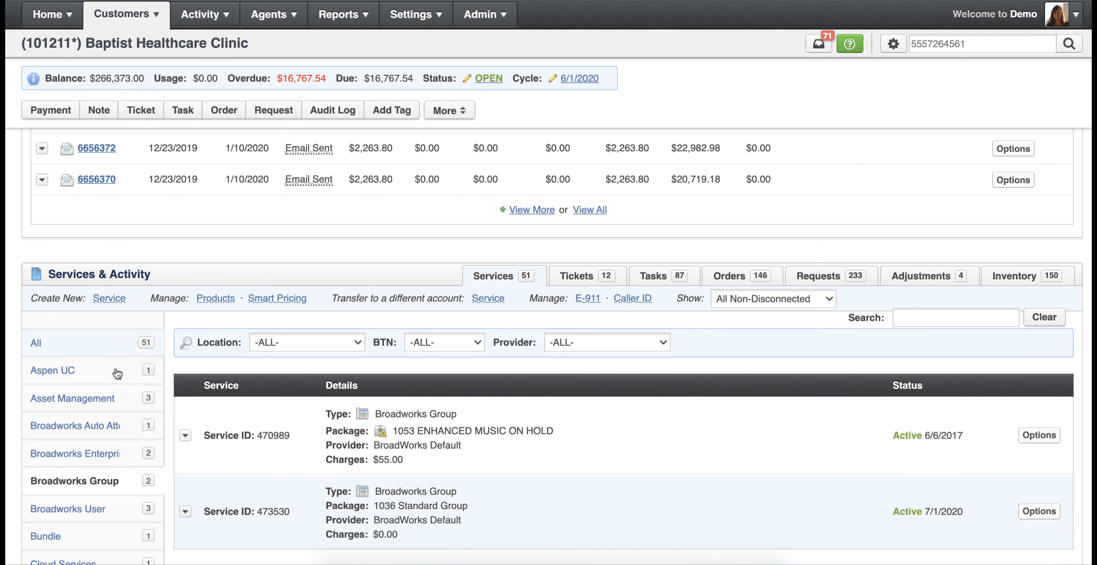
{"action": "left_click", "coordinate": [91, 405]}
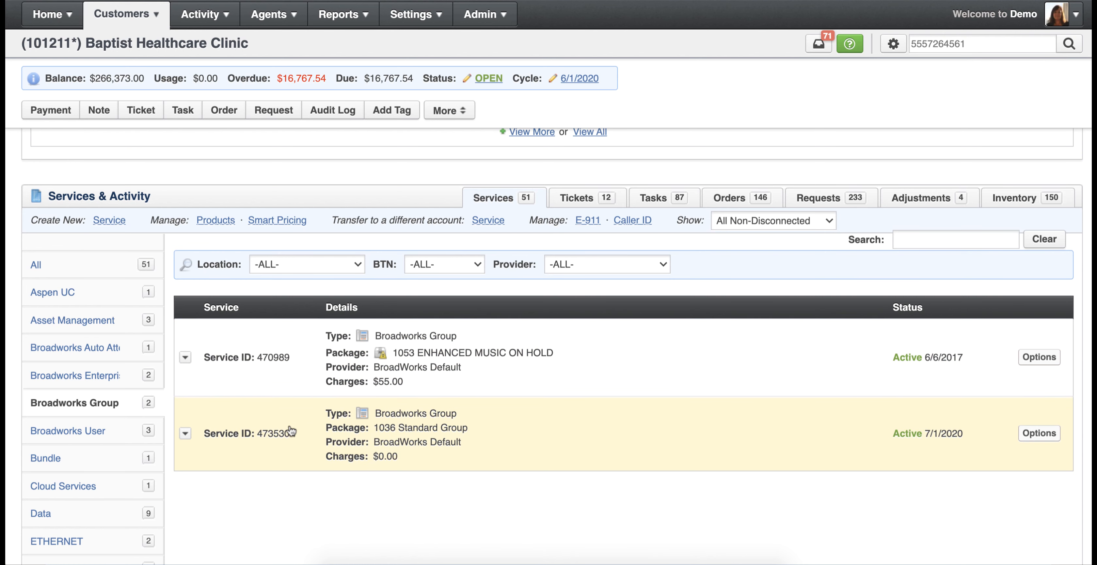
{"action": "left_click", "coordinate": [279, 441]}
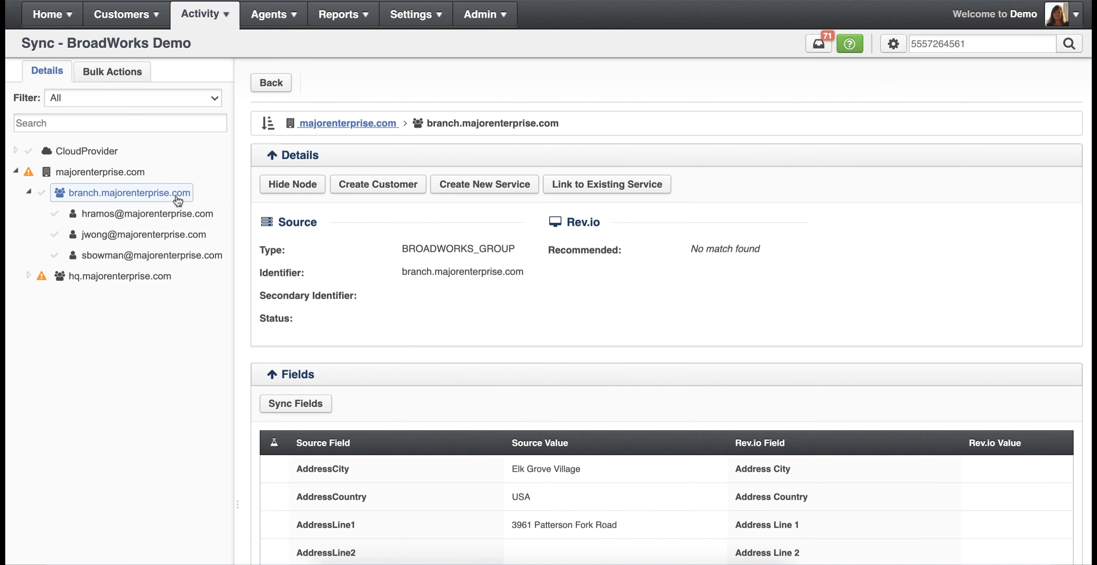
- Link the branch.majorenterprise.com group to the existing Broadworks Group service 473530 and save the link
{"action": "left_click", "coordinate": [585, 187]}
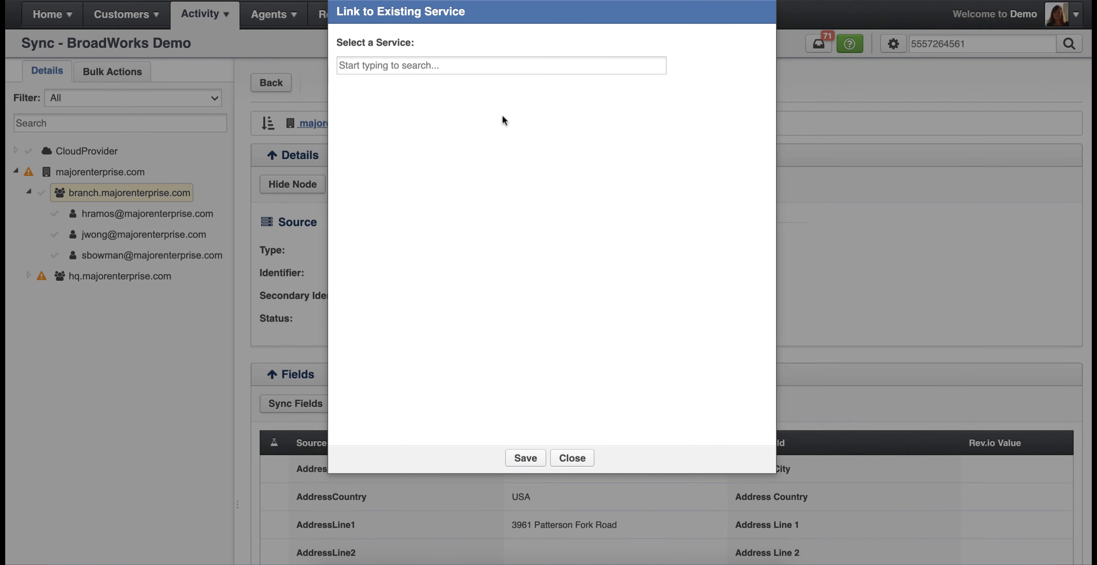
{"action": "left_click", "coordinate": [485, 67]}
{"action": "type", "text": "4"}
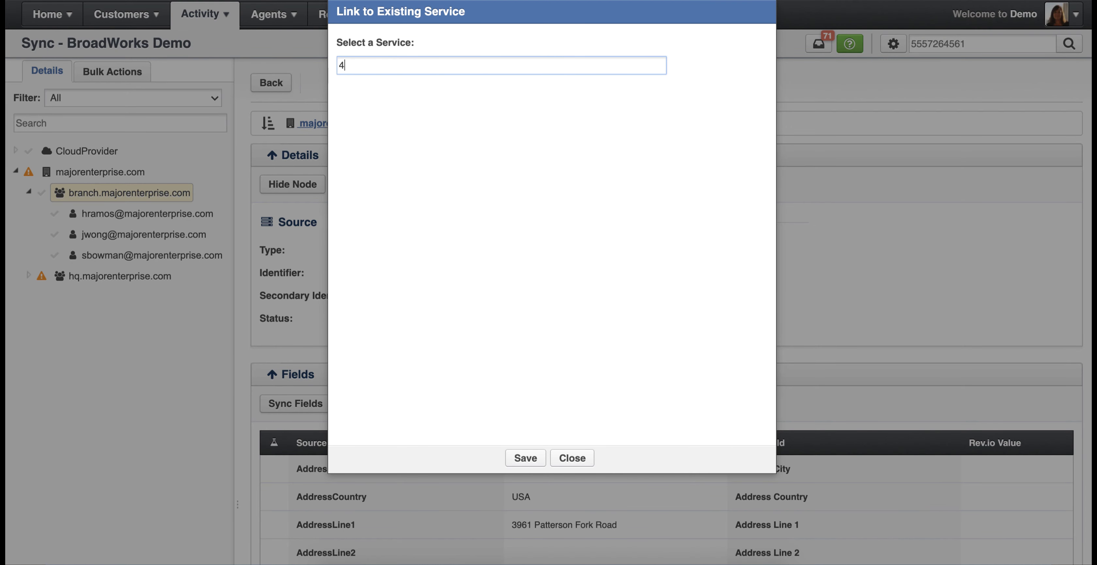
{"action": "type", "text": "73530"}
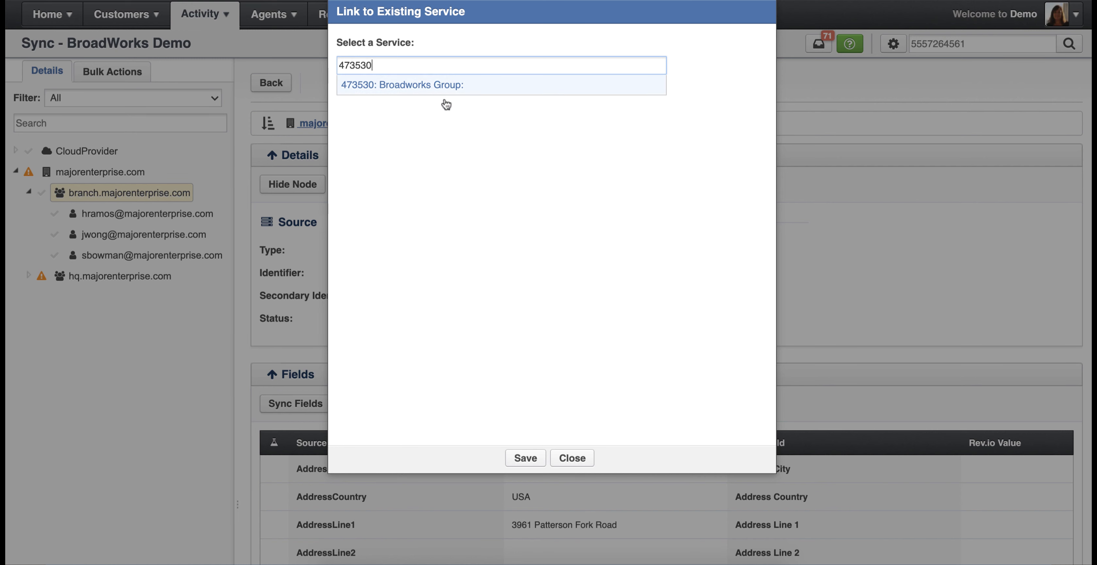
{"action": "left_click", "coordinate": [421, 85]}
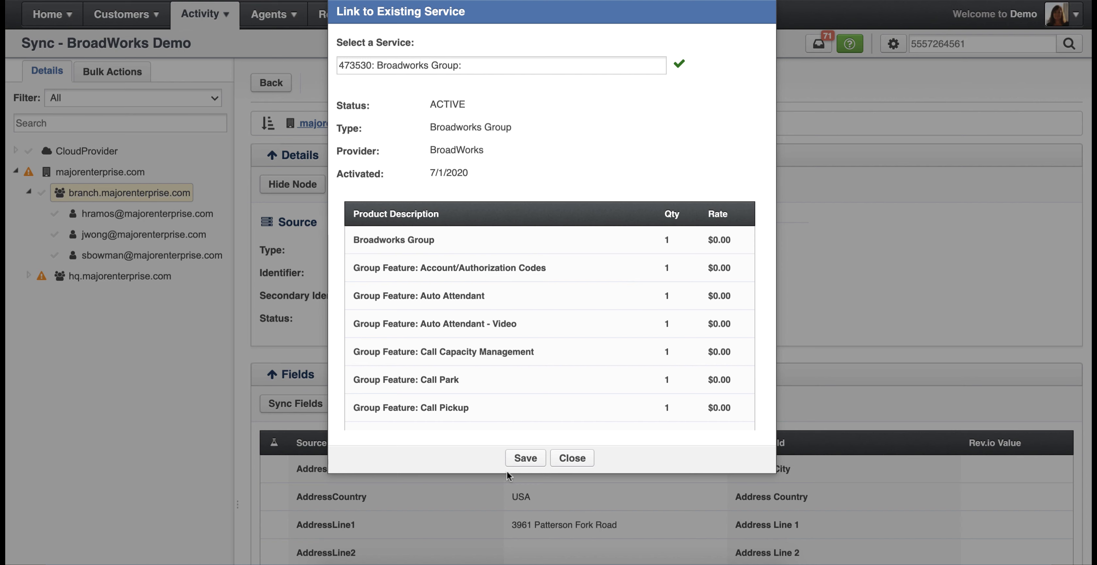
{"action": "left_click", "coordinate": [522, 462]}
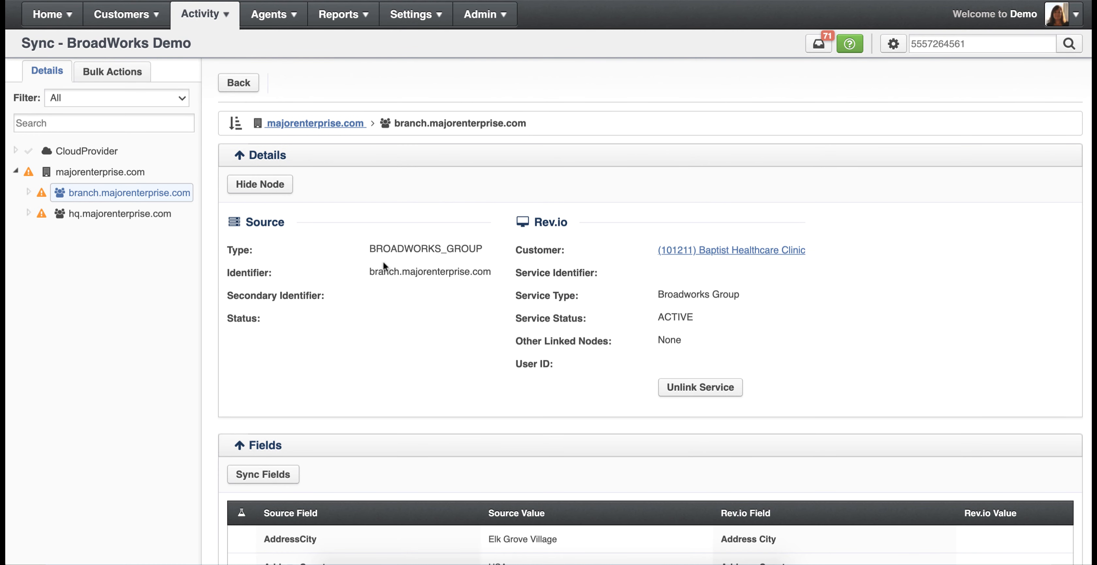
- Expand the branch.majorenterprise.com group and sync the fields of its first user
{"action": "left_click", "coordinate": [29, 193]}
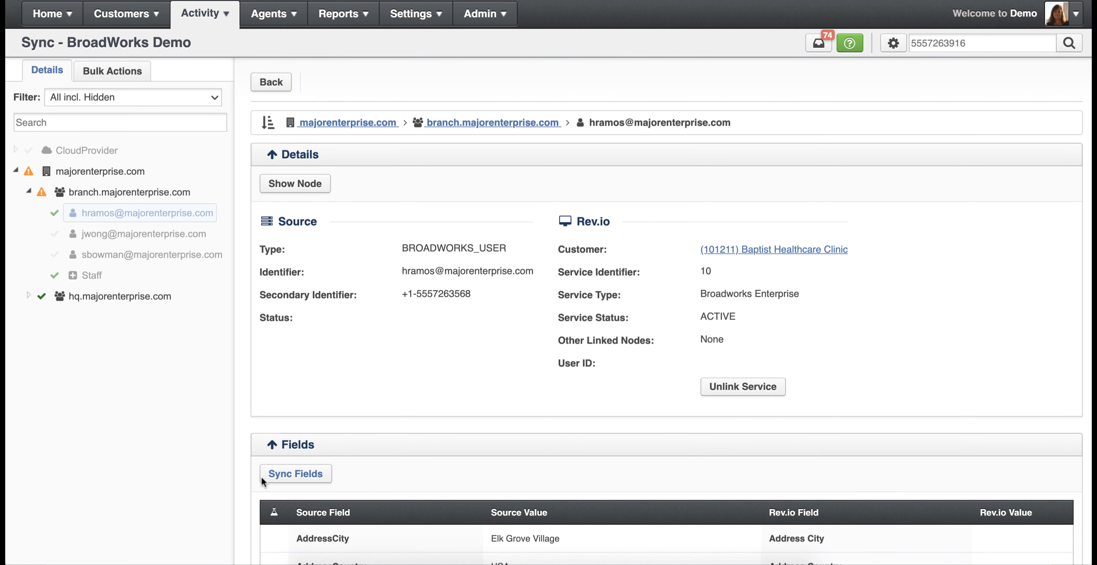
{"action": "left_click", "coordinate": [292, 478]}
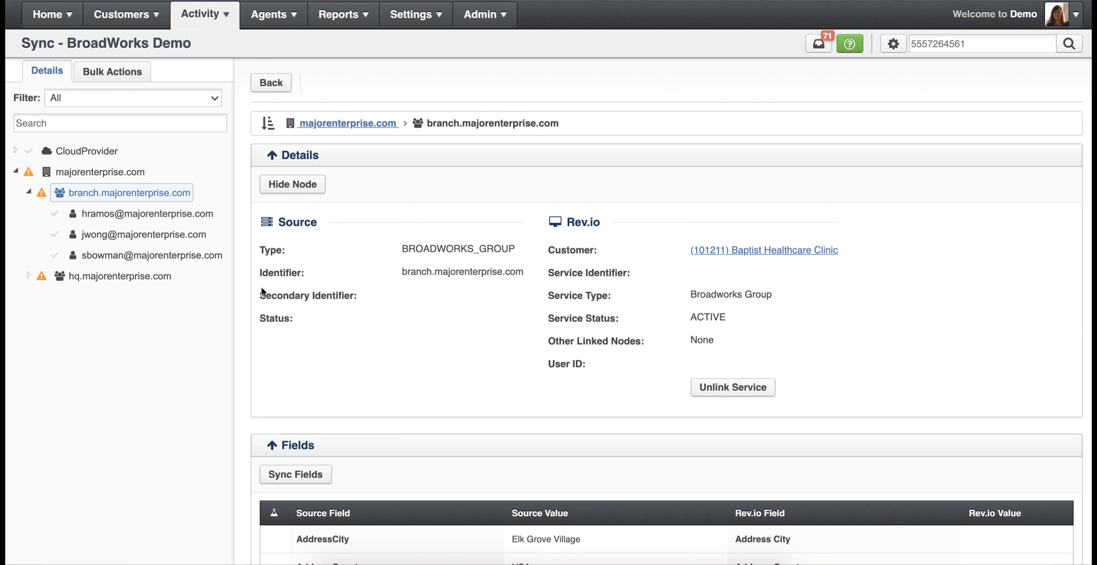
- Start a new service for the first user under branch.majorenterprise.com, with the parent account Baptist Healthcare Clinic as its customer
{"action": "left_click", "coordinate": [101, 221]}
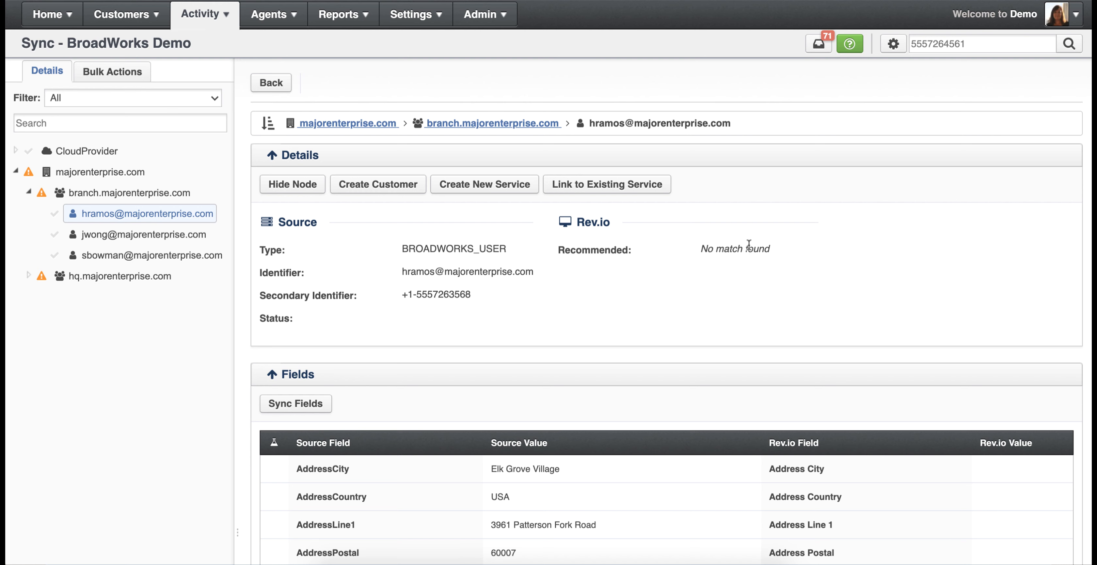
{"action": "left_click", "coordinate": [485, 186]}
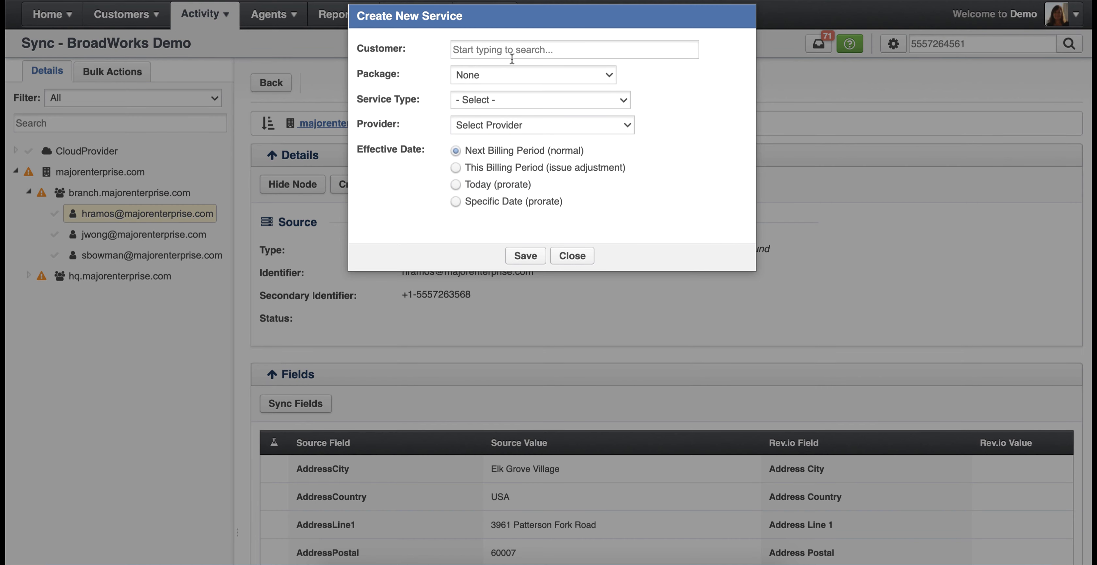
{"action": "left_click", "coordinate": [514, 48]}
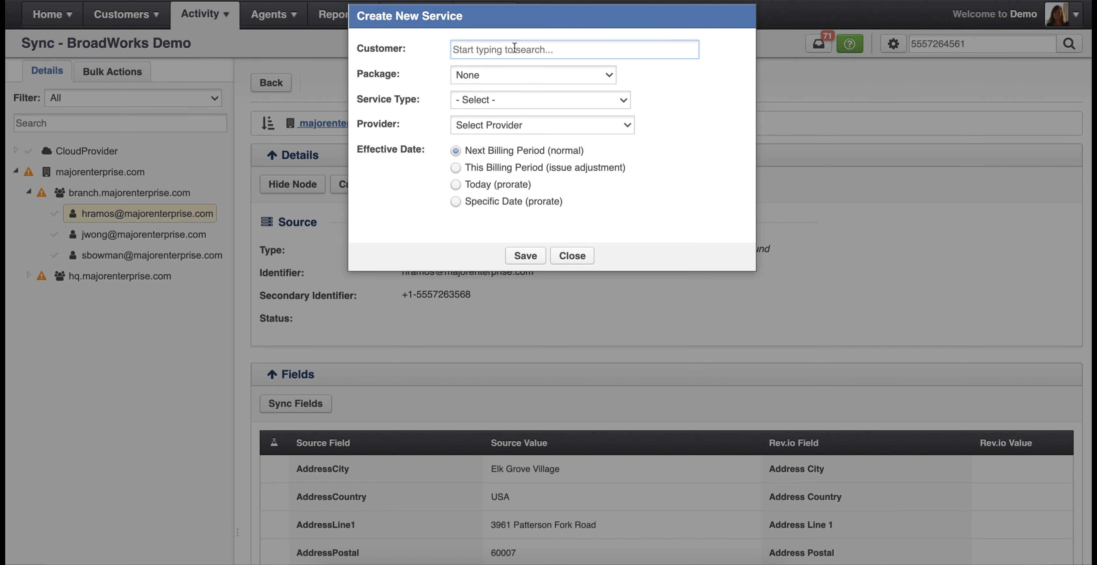
{"action": "type", "text": "baptis"}
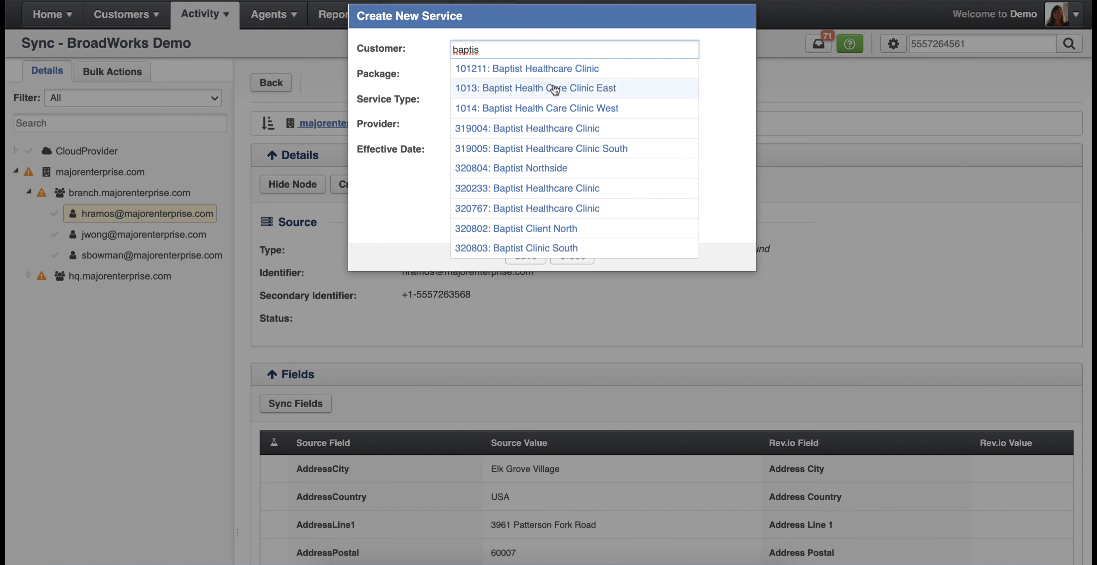
{"action": "key", "text": "BackSpace"}
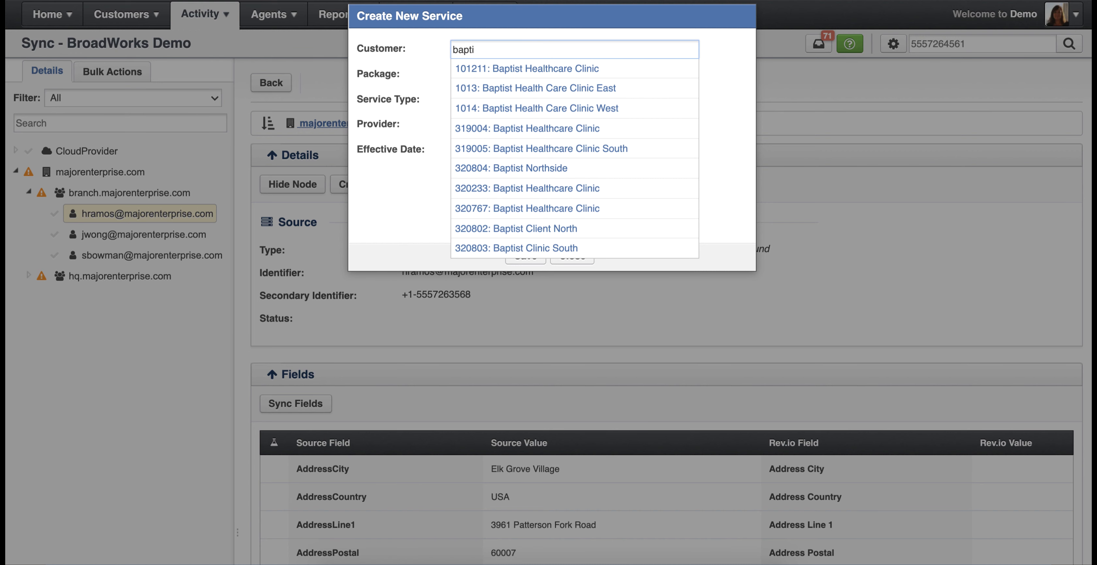
{"action": "key", "text": "BackSpace"}
{"action": "key", "text": "BackSpace"}
{"action": "key", "text": "BackSpace"}
{"action": "key", "text": "BackSpace"}
{"action": "key", "text": "BackSpace"}
{"action": "type", "text": "1012"}
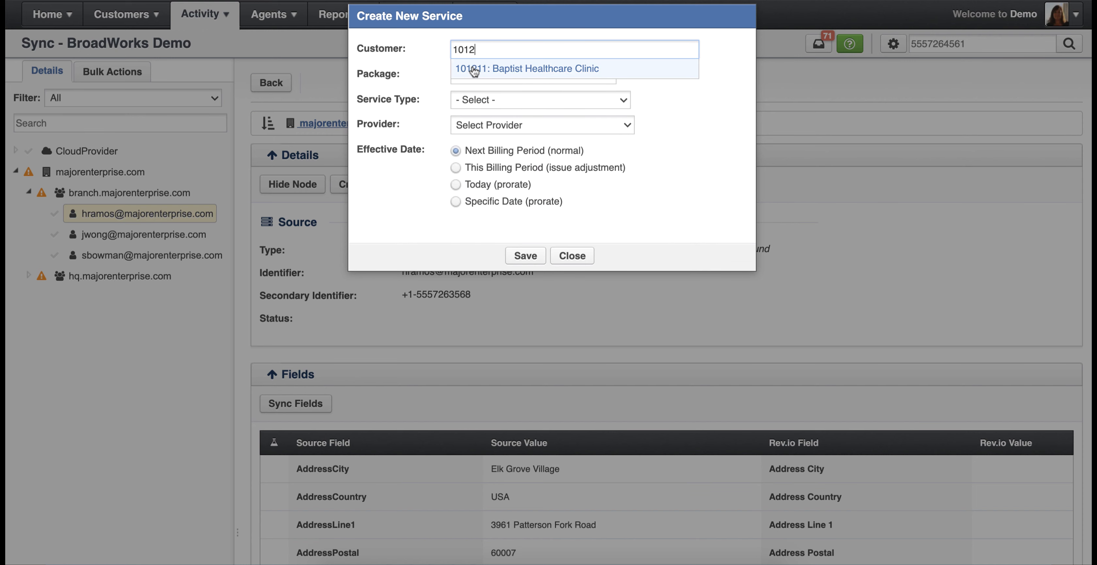
{"action": "left_click", "coordinate": [470, 68]}
- Set the new service's provider to BroadWorks, package to 1039 Basic User and service type to Broadworks User
{"action": "left_click", "coordinate": [482, 126]}
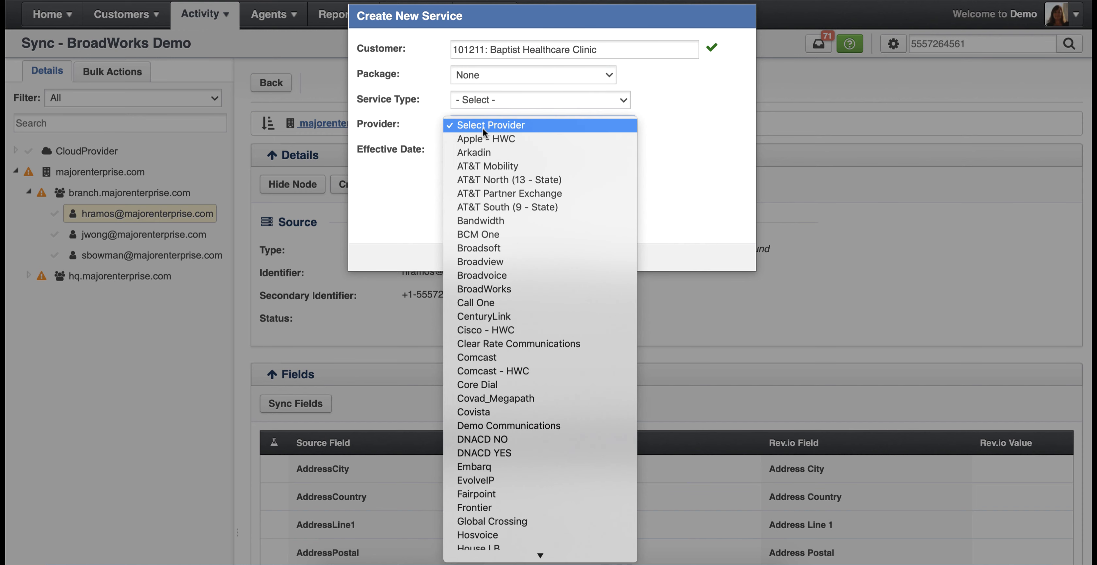
{"action": "left_click", "coordinate": [481, 288]}
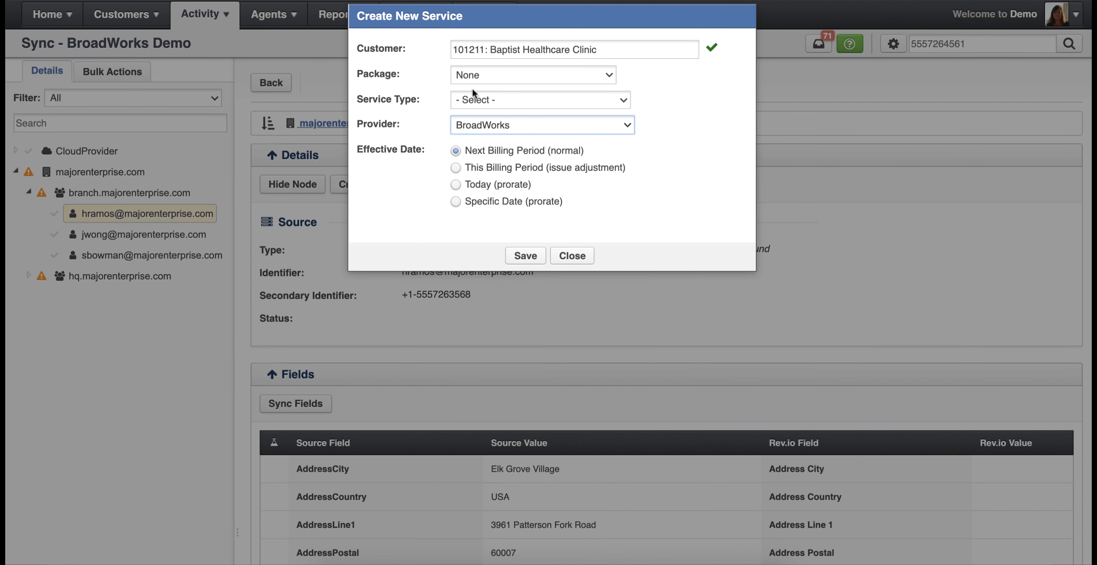
{"action": "left_click", "coordinate": [477, 76]}
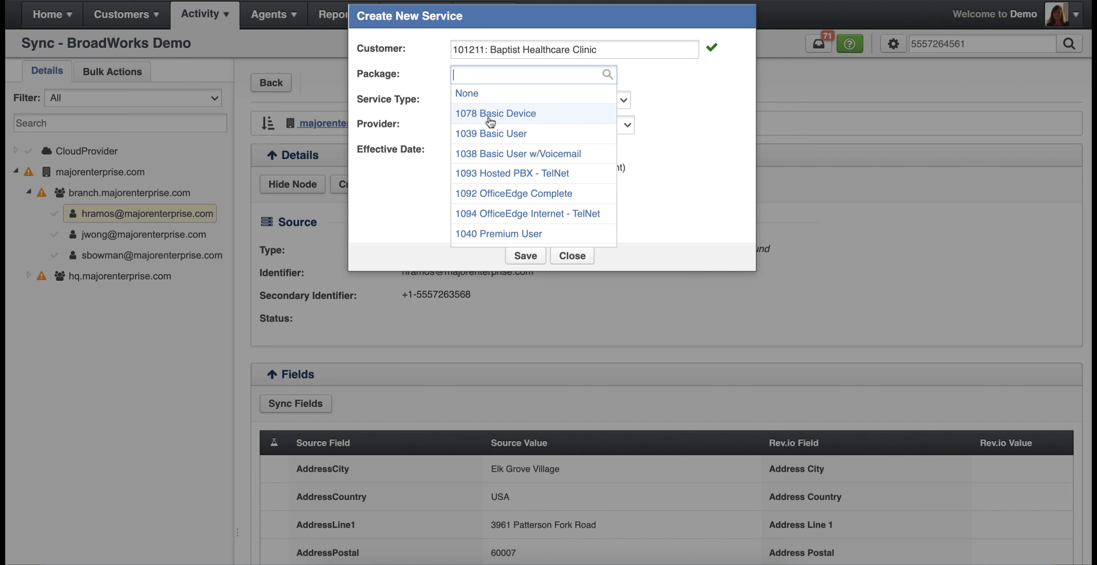
{"action": "left_click", "coordinate": [483, 134]}
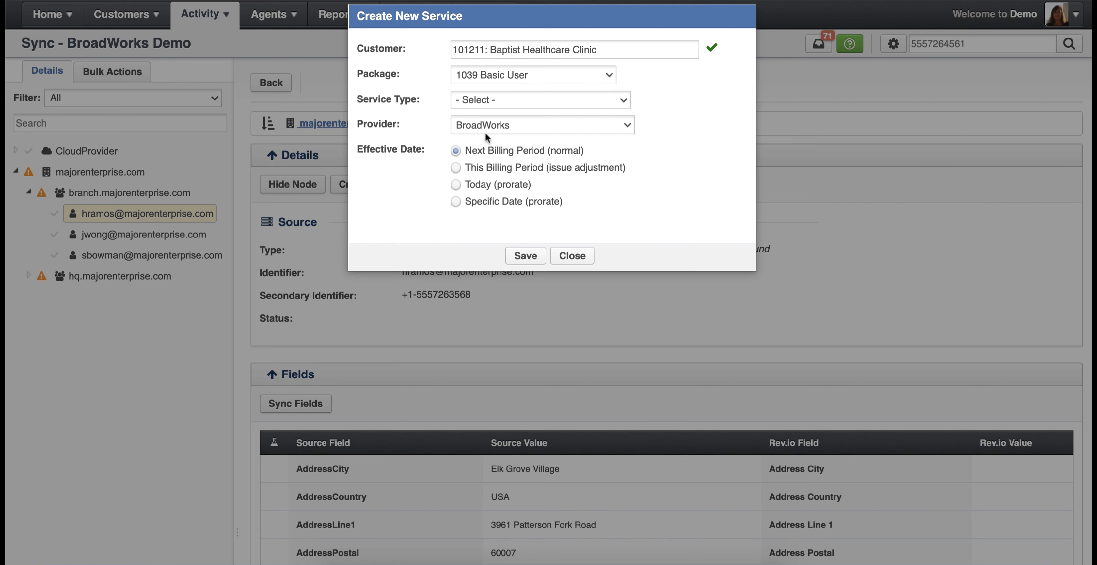
{"action": "left_click", "coordinate": [482, 98]}
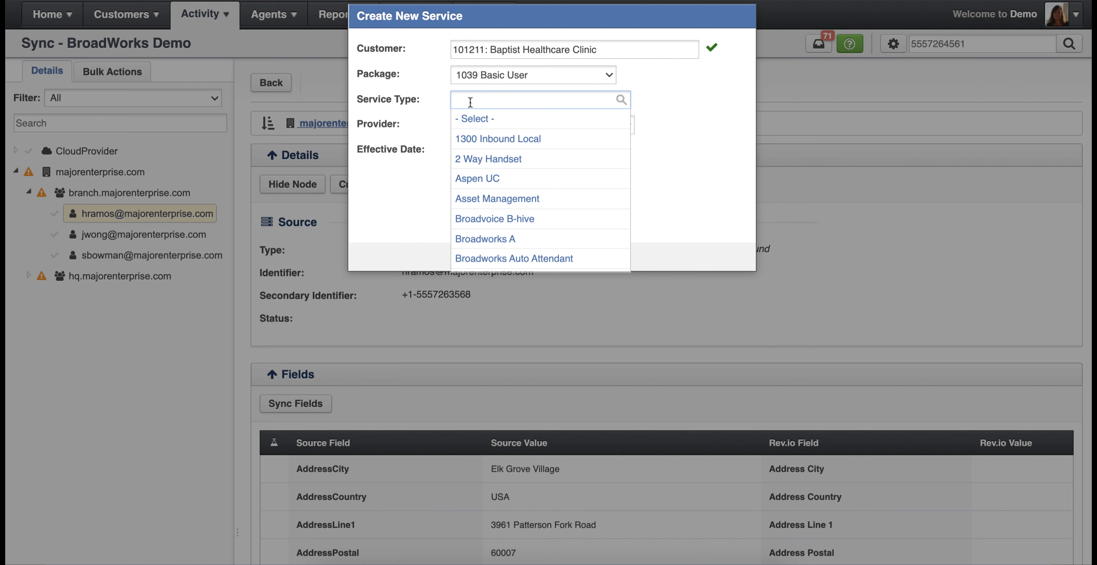
{"action": "type", "text": "broad"}
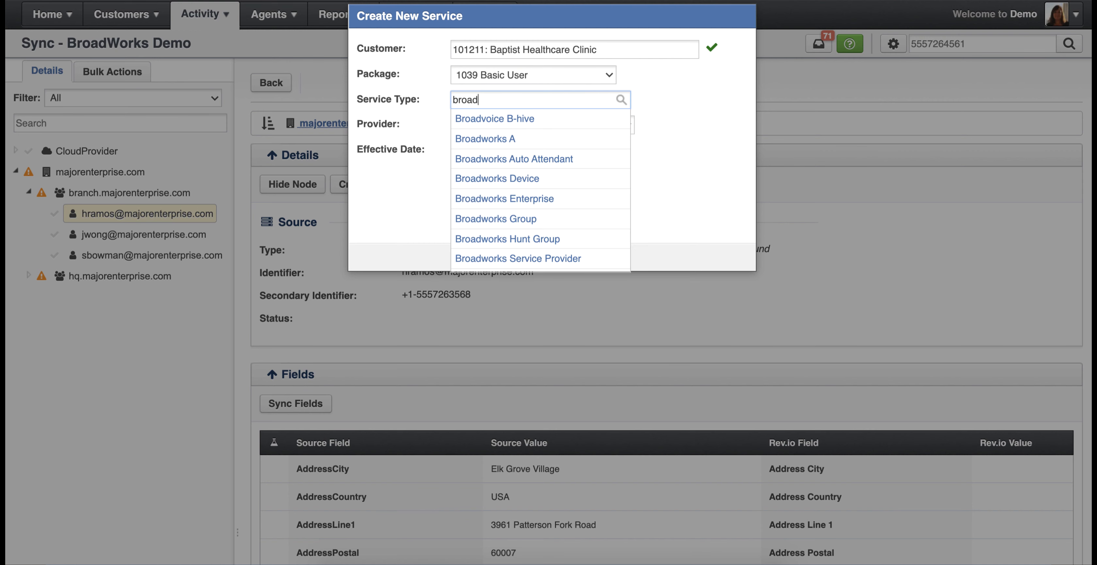
{"action": "type", "text": "works us"}
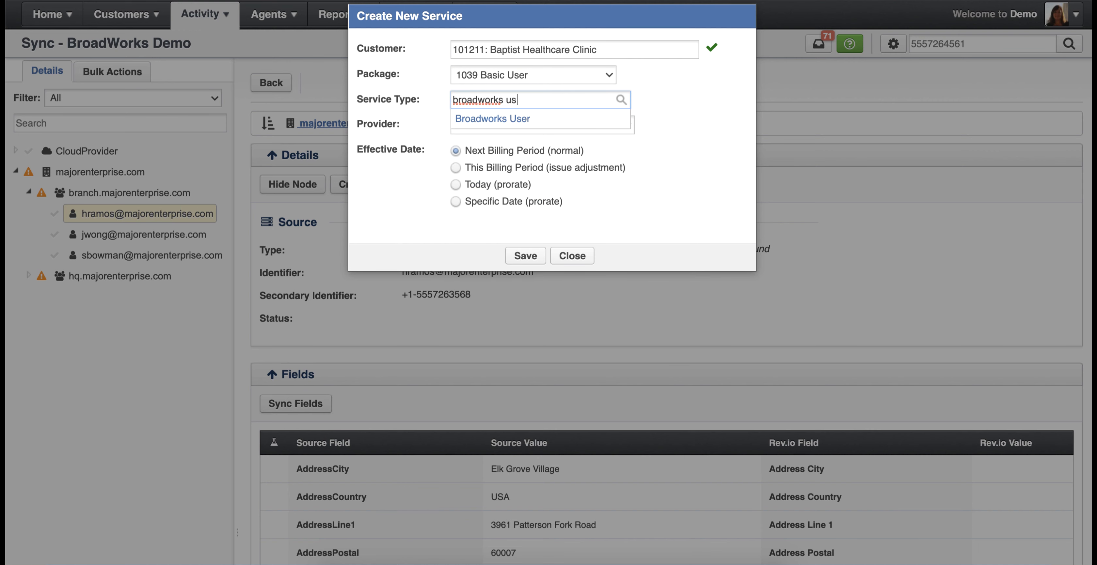
{"action": "left_click", "coordinate": [493, 117]}
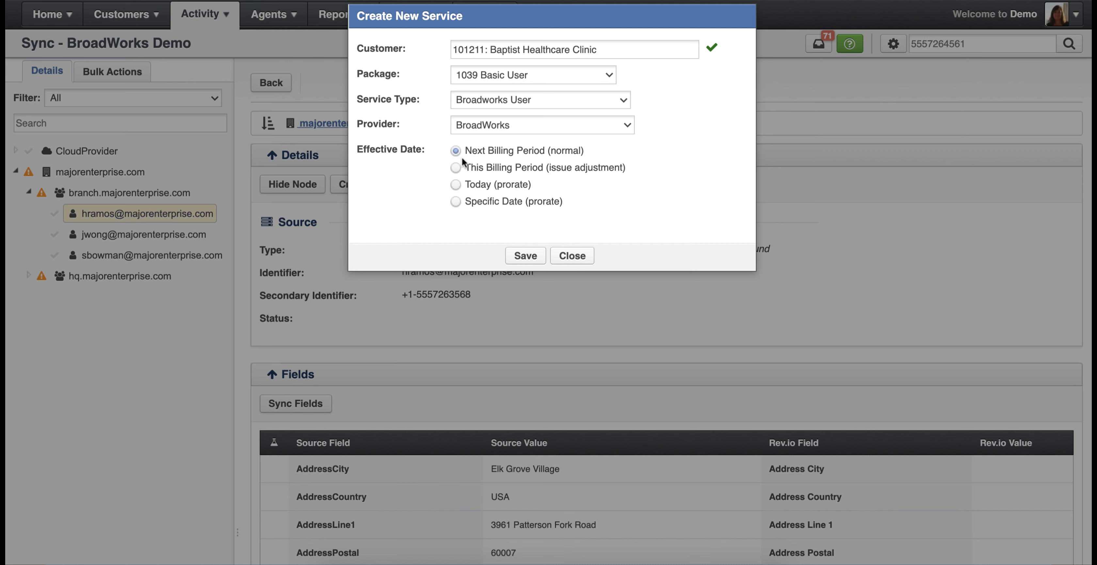
- Set the new service's effective date to the specific prorated date 04/15/2020
{"action": "left_click", "coordinate": [455, 202]}
{"action": "left_click", "coordinate": [462, 219]}
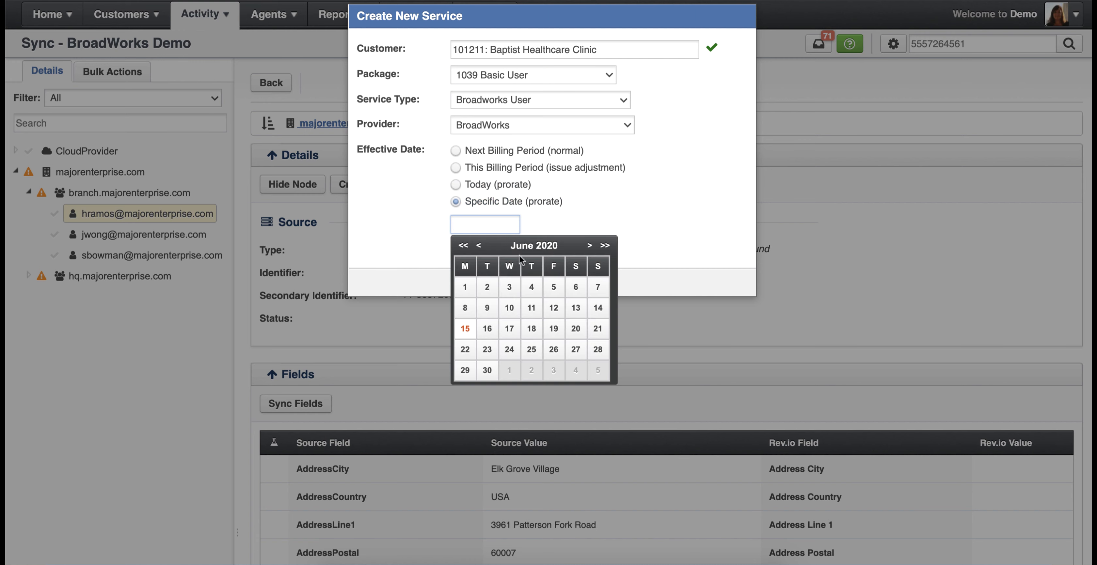
{"action": "left_click", "coordinate": [478, 246]}
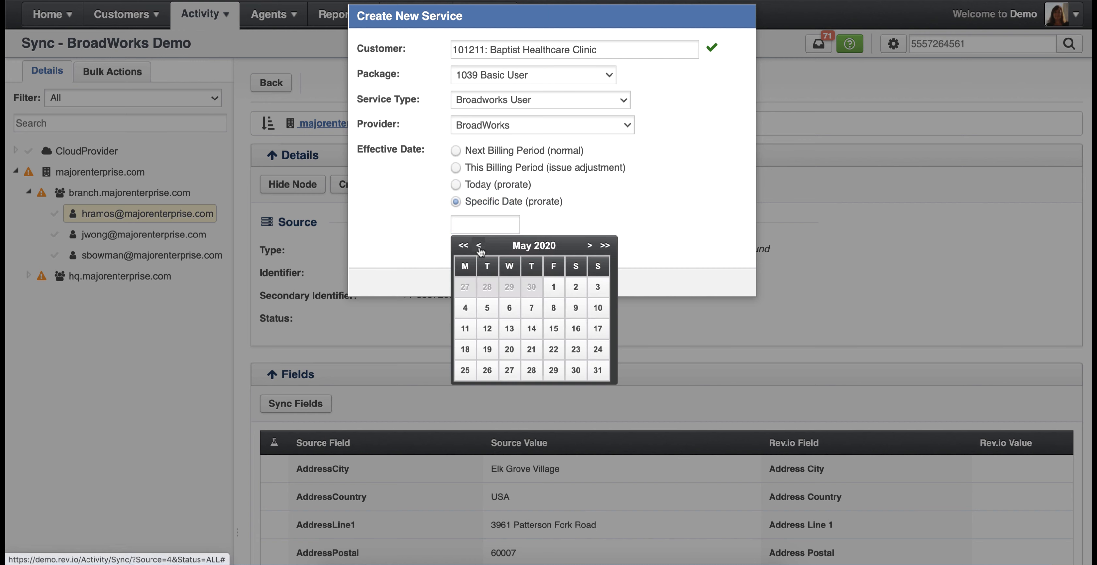
{"action": "left_click", "coordinate": [478, 247]}
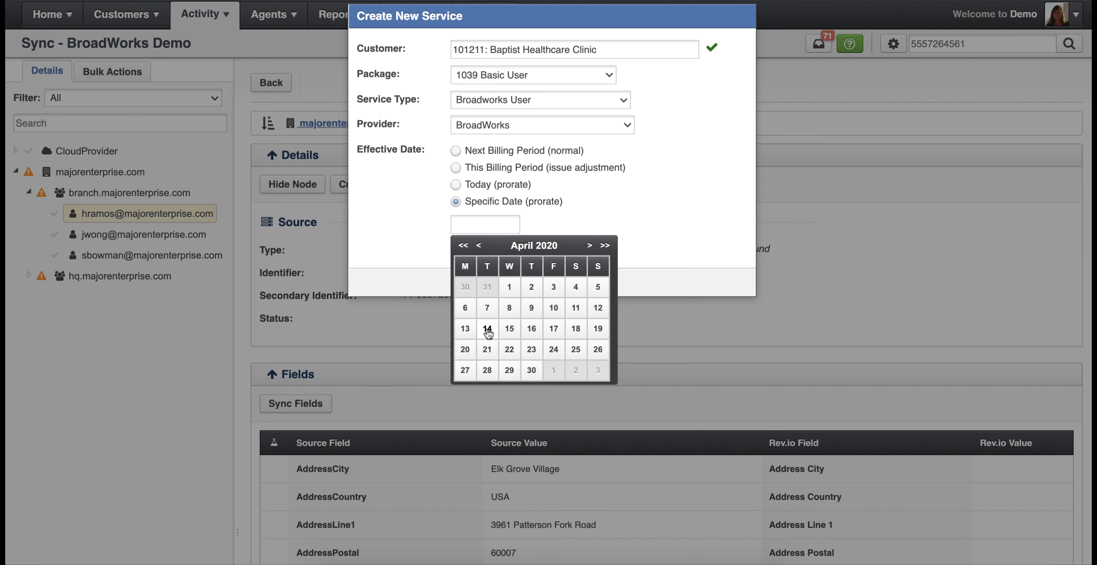
{"action": "left_click", "coordinate": [510, 330]}
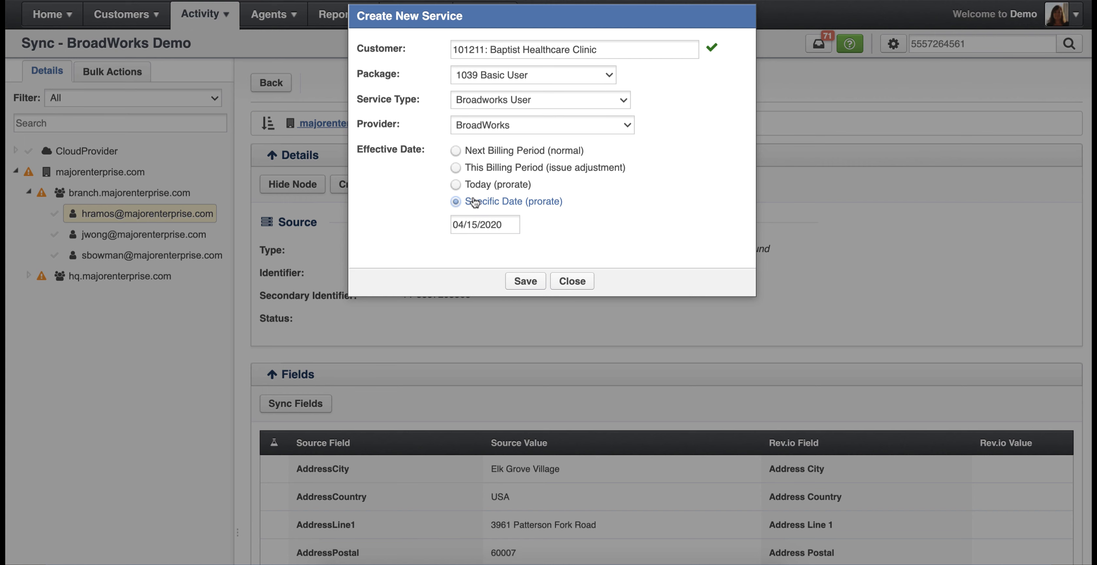
- Set the effective date to Next Billing Period (normal) and save the new service
{"action": "left_click", "coordinate": [459, 152]}
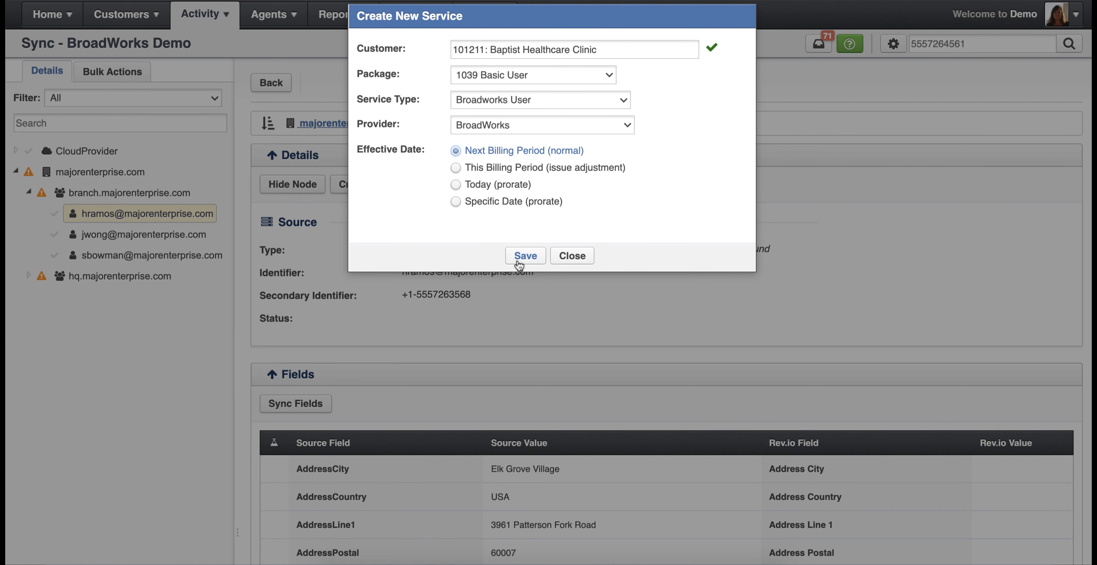
{"action": "left_click", "coordinate": [518, 264]}
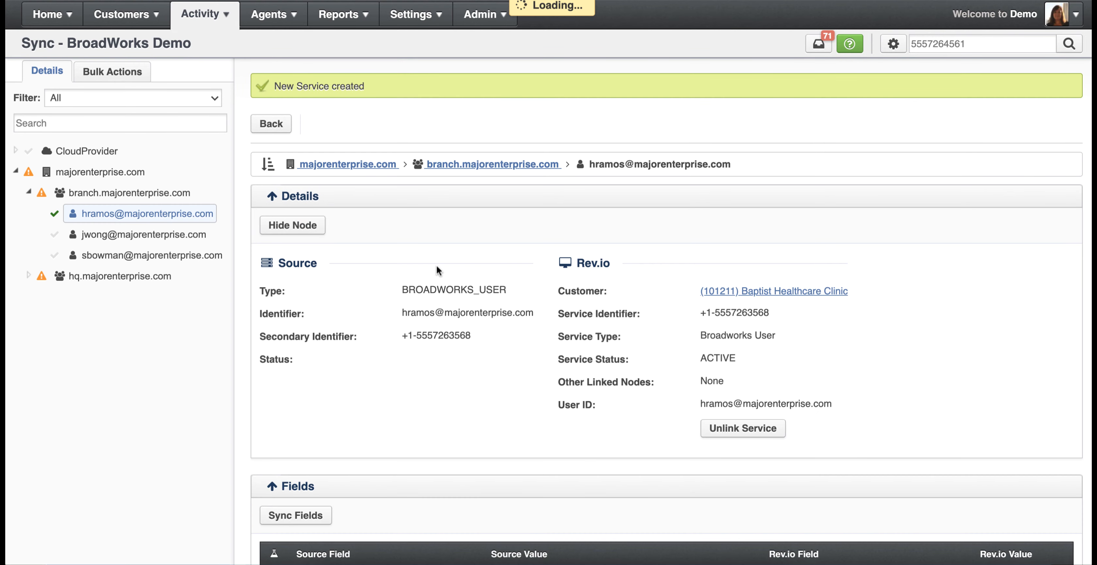
{"action": "scroll", "coordinate": [520, 403], "scroll_direction": "down", "scroll_amount": 1}
{"action": "scroll", "coordinate": [519, 407], "scroll_direction": "up", "scroll_amount": 1}
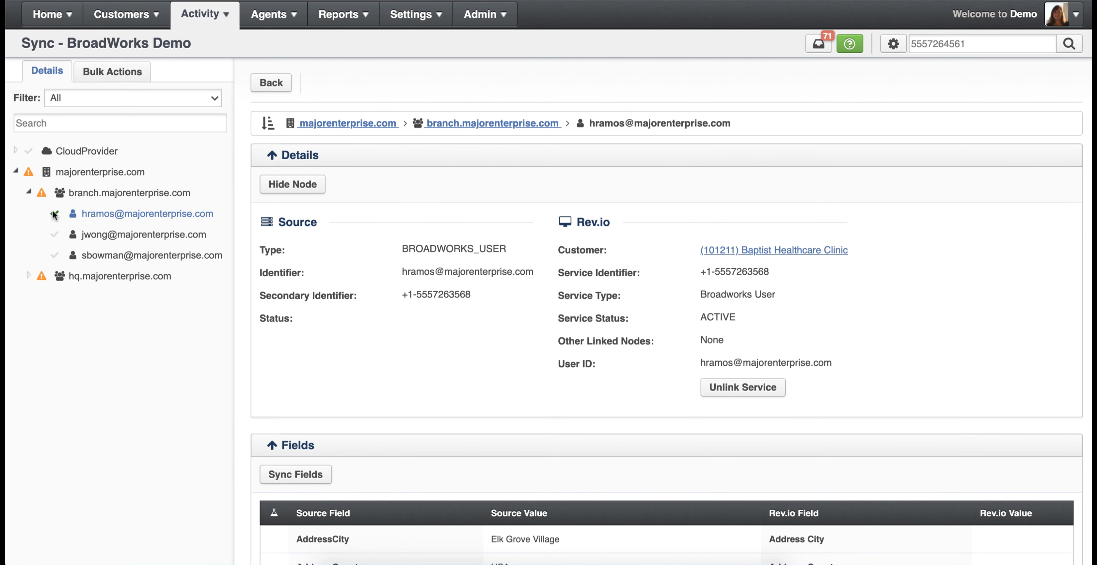
- Examine the linked user's Rev.io details and customer, and the majorenterprise.com and branch.majorenterprise.com nodes
{"action": "left_click", "coordinate": [121, 213]}
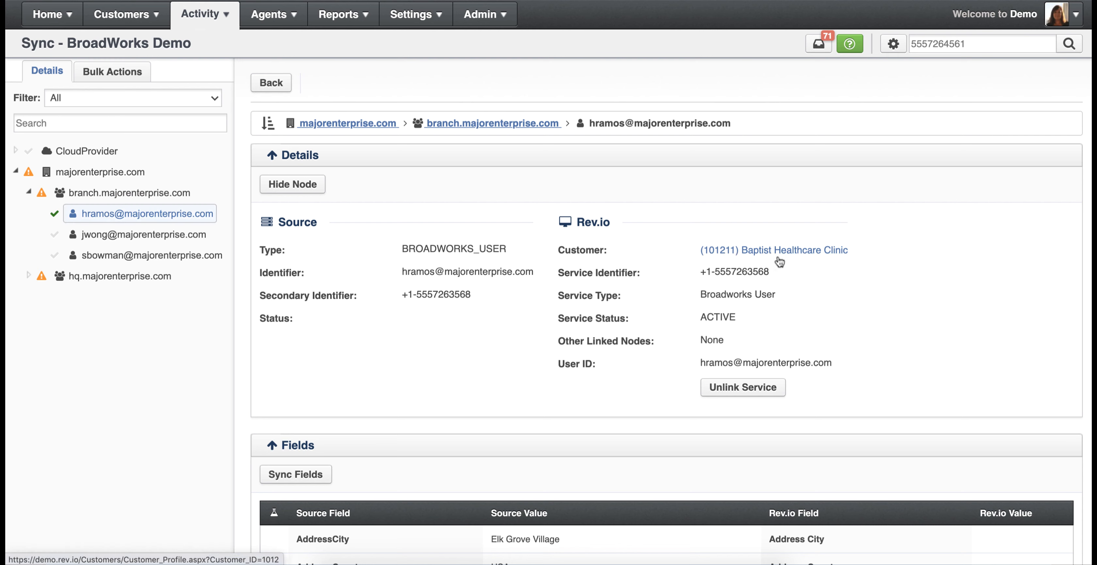
{"action": "left_click", "coordinate": [750, 259]}
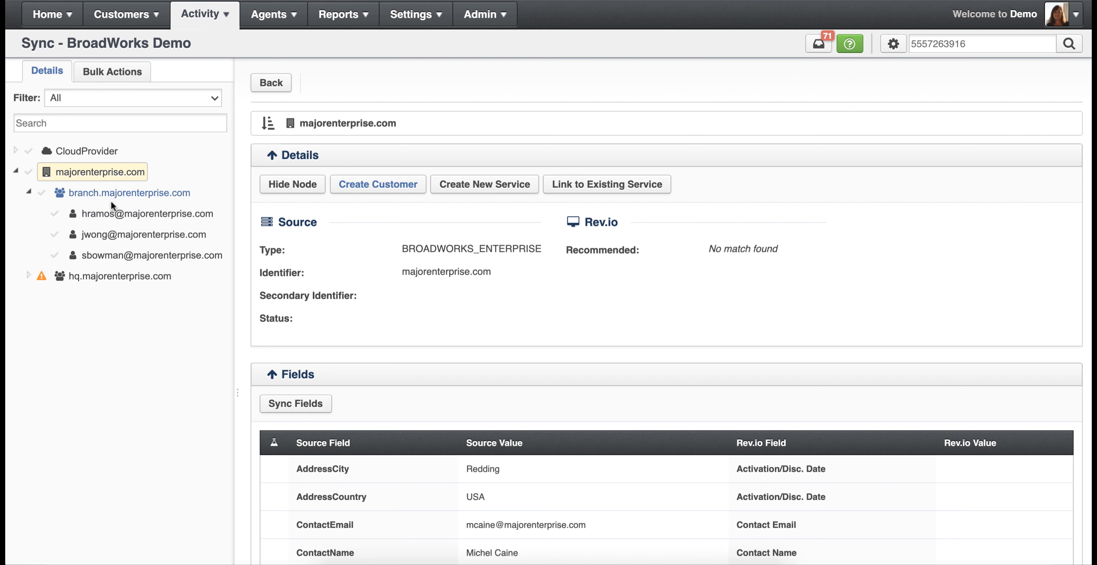
{"action": "left_click", "coordinate": [87, 197]}
{"action": "left_click", "coordinate": [90, 173]}
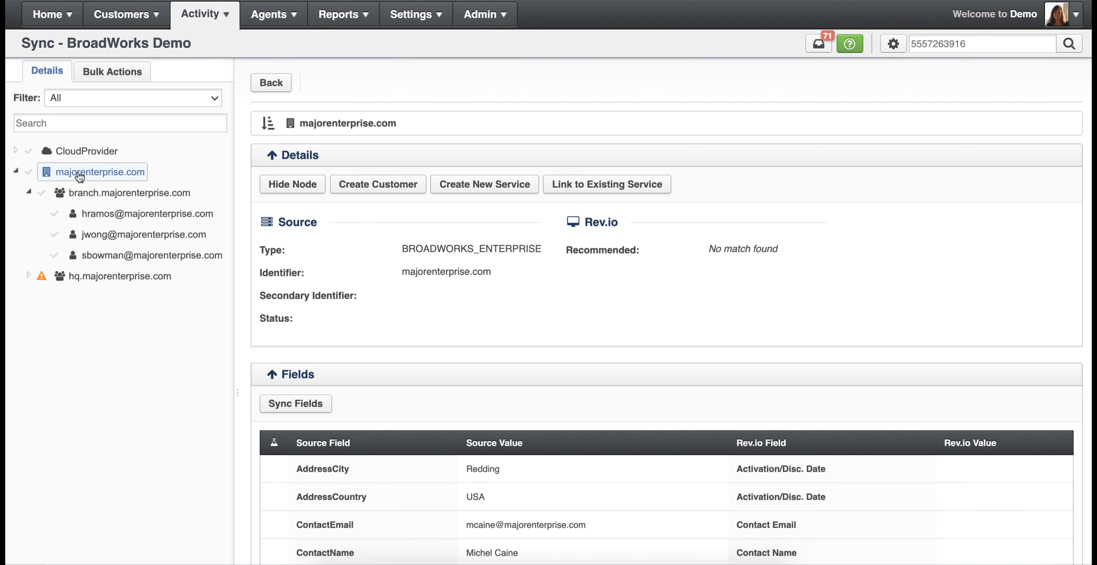
{"action": "left_click", "coordinate": [88, 198]}
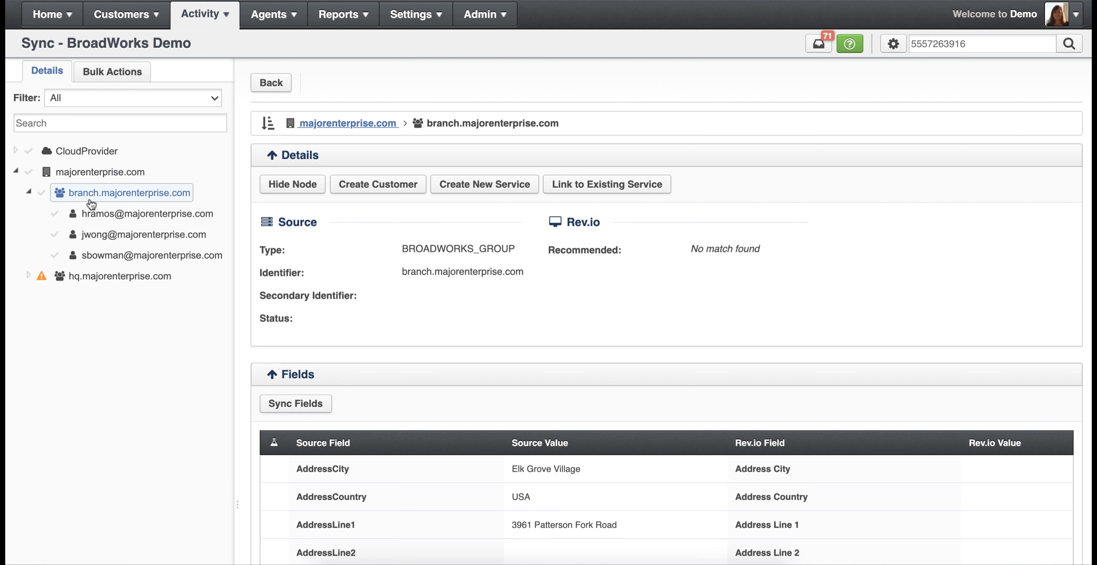
- Start creating a customer from the majorenterprise.com node, set the bill method to None and continue to the name and address form
{"action": "left_click", "coordinate": [87, 174]}
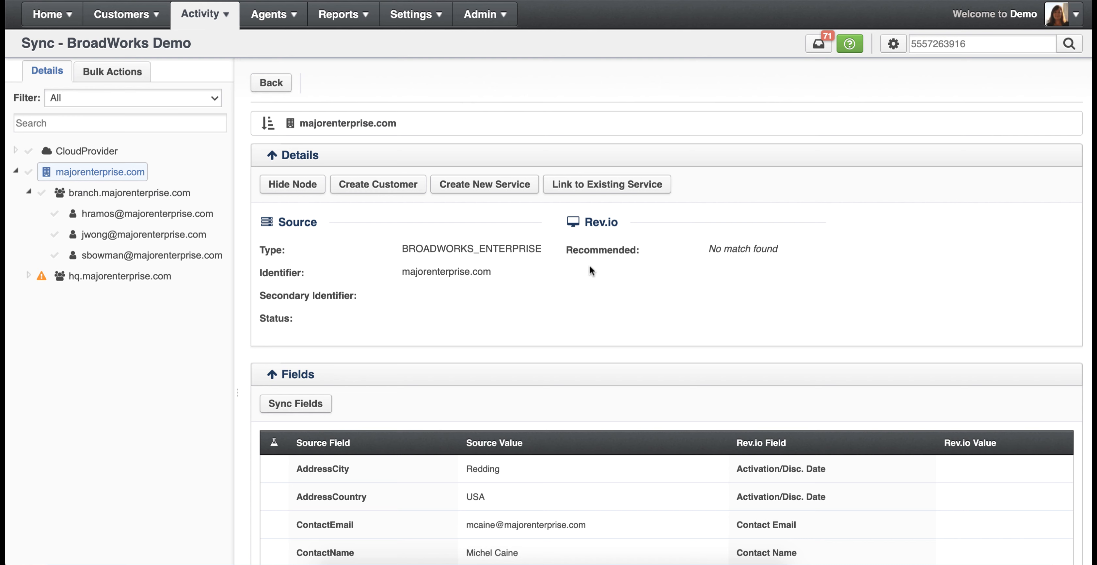
{"action": "left_click", "coordinate": [384, 189]}
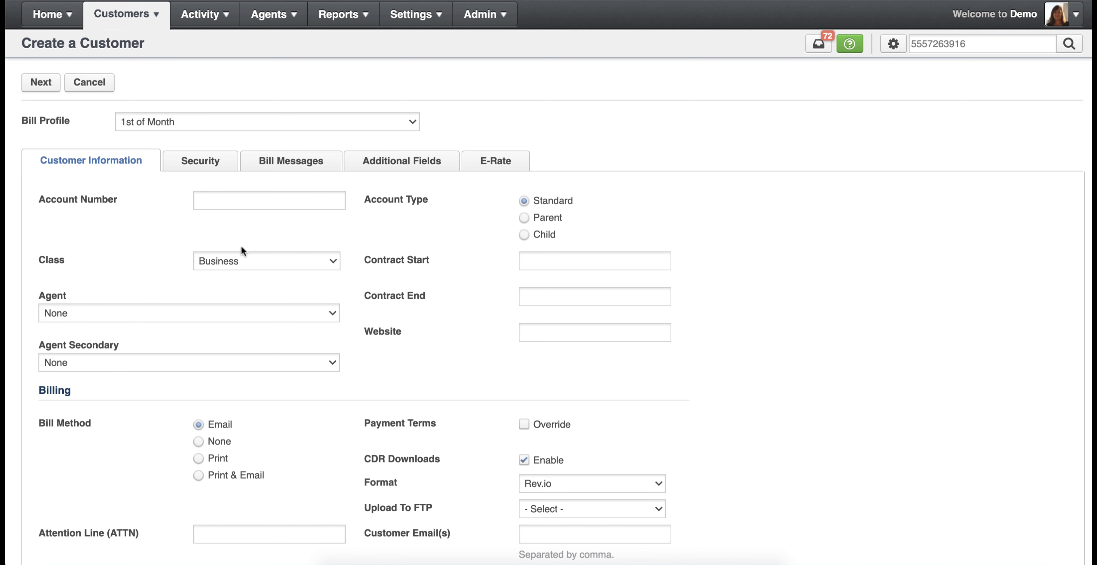
{"action": "mouse_move", "coordinate": [129, 15]}
{"action": "left_click", "coordinate": [199, 441]}
{"action": "left_click", "coordinate": [41, 83]}
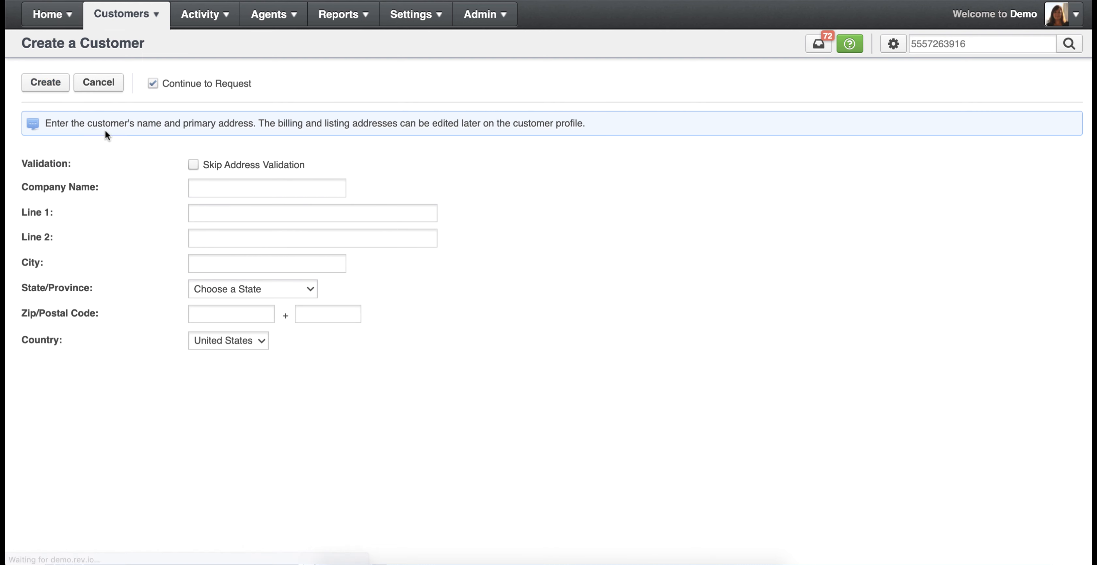
- Enter the company name Enterprise Account and fill in its street address, city and state from the matching address suggestion
{"action": "left_click", "coordinate": [223, 192]}
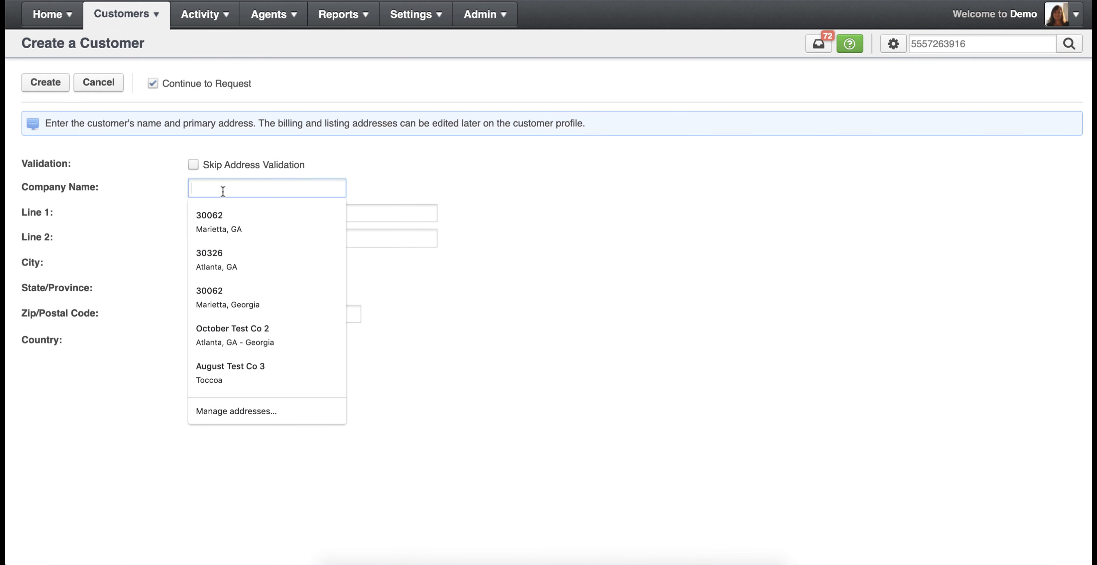
{"action": "type", "text": "Ent"}
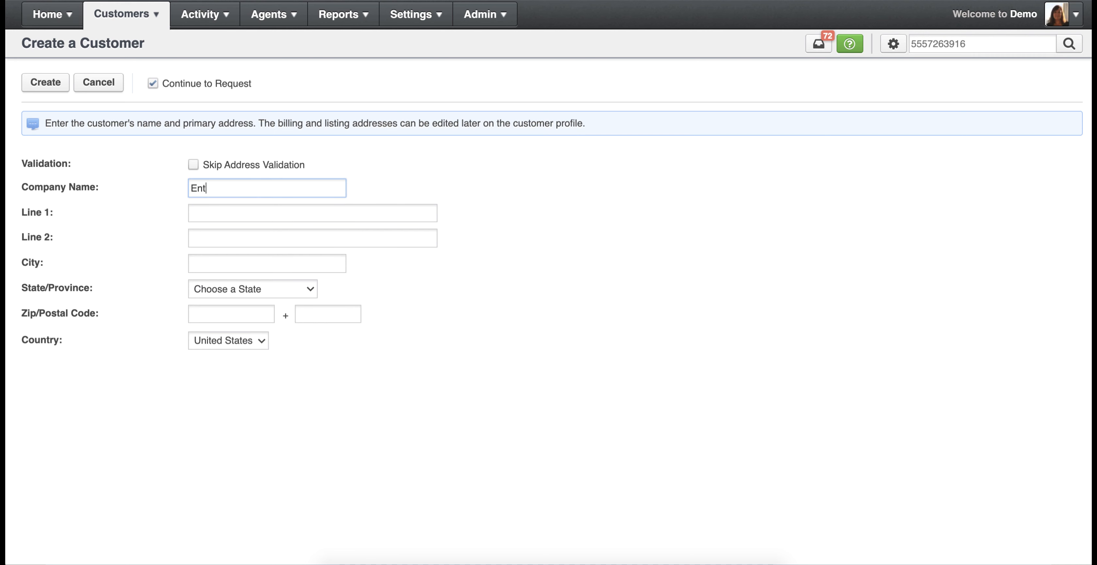
{"action": "type", "text": "erprise Account"}
{"action": "left_click", "coordinate": [234, 214]}
{"action": "type", "text": "123 main"}
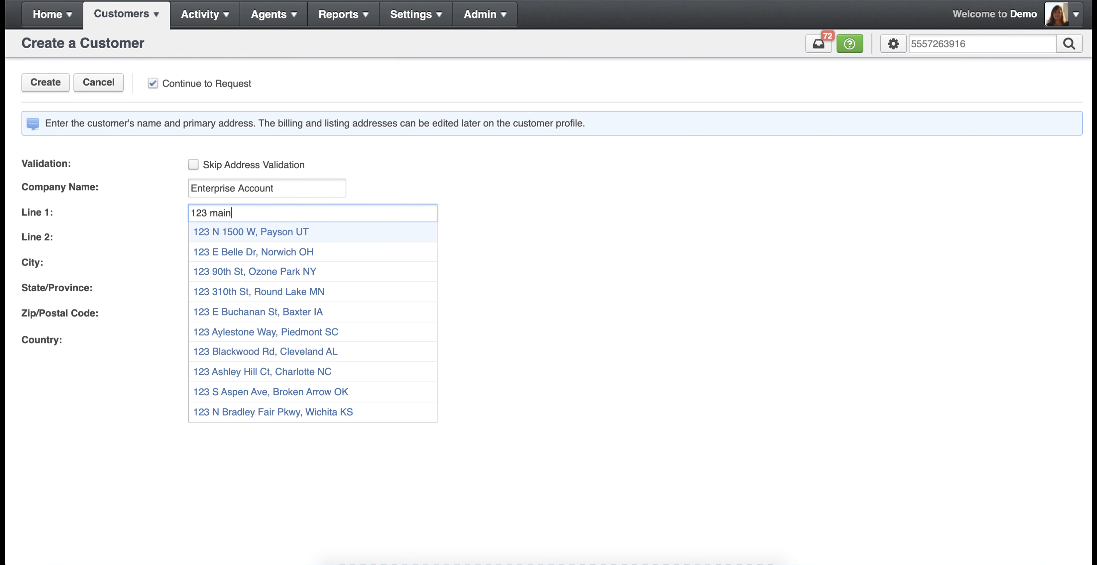
{"action": "type", "text": " st"}
{"action": "left_click", "coordinate": [249, 234]}
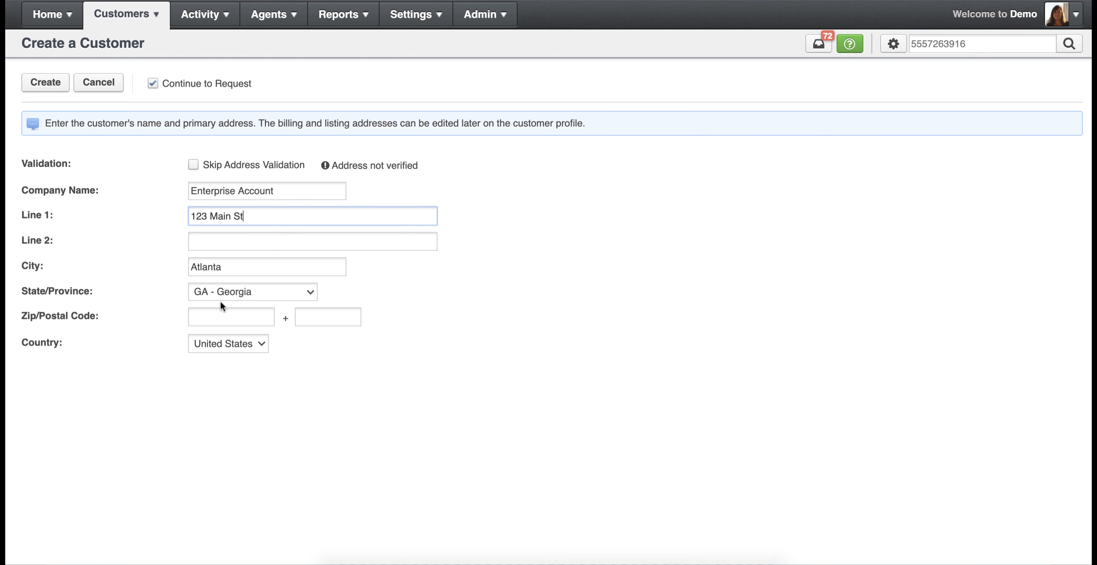
- Enter the customer's postal code, skip address validation and create the customer, continuing to the request
{"action": "left_click", "coordinate": [214, 317]}
{"action": "type", "text": "30326"}
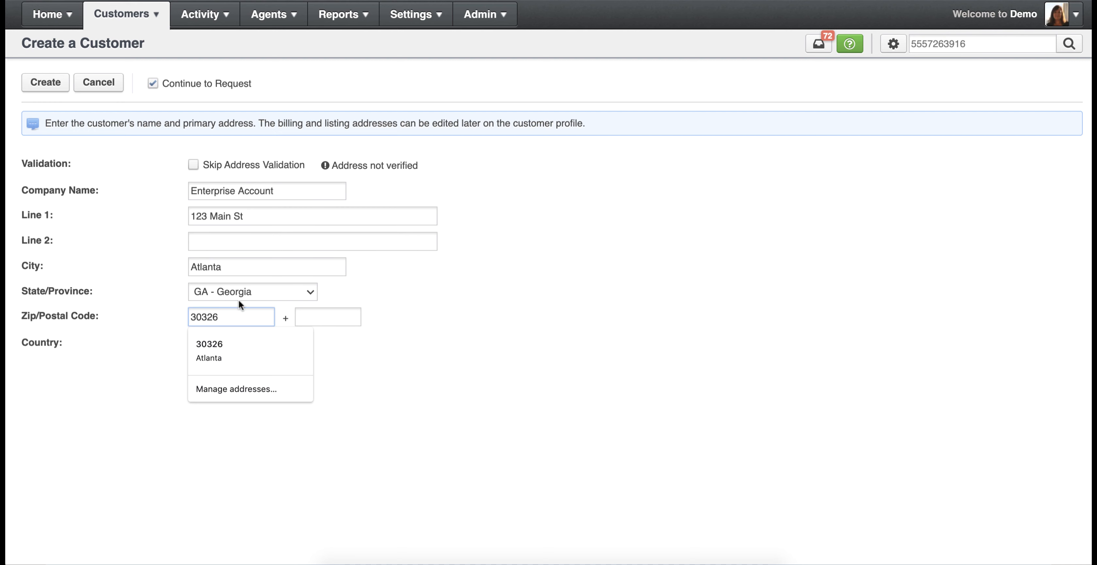
{"action": "left_click", "coordinate": [325, 320]}
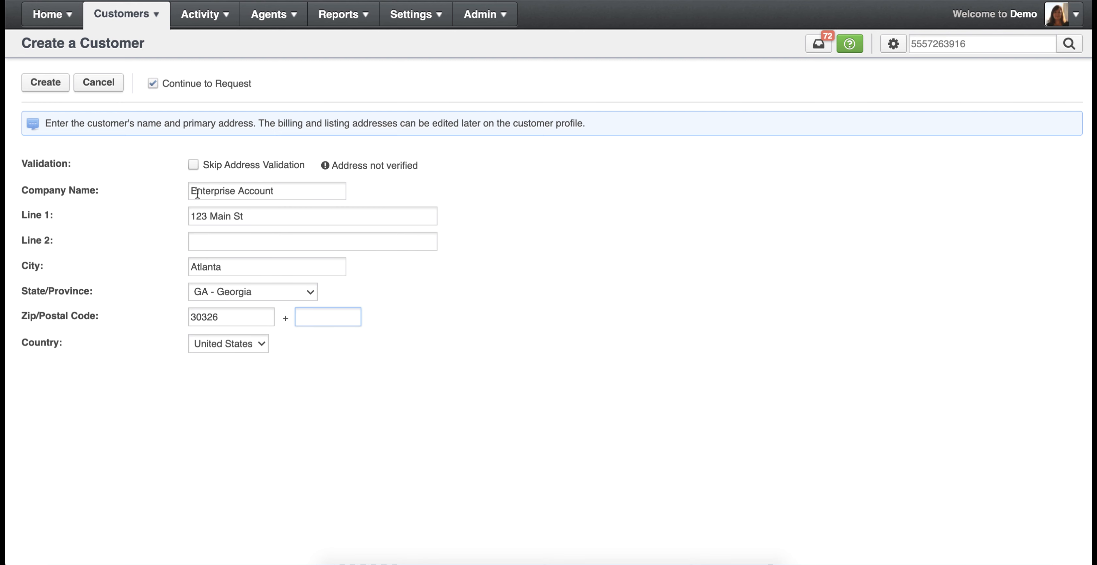
{"action": "left_click", "coordinate": [194, 166]}
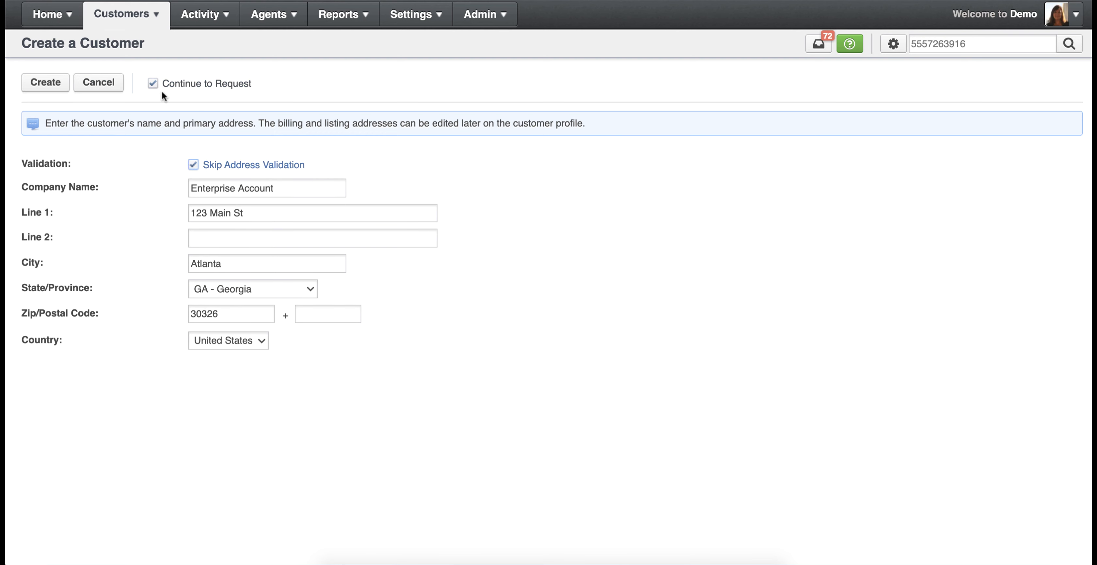
{"action": "left_click", "coordinate": [41, 85]}
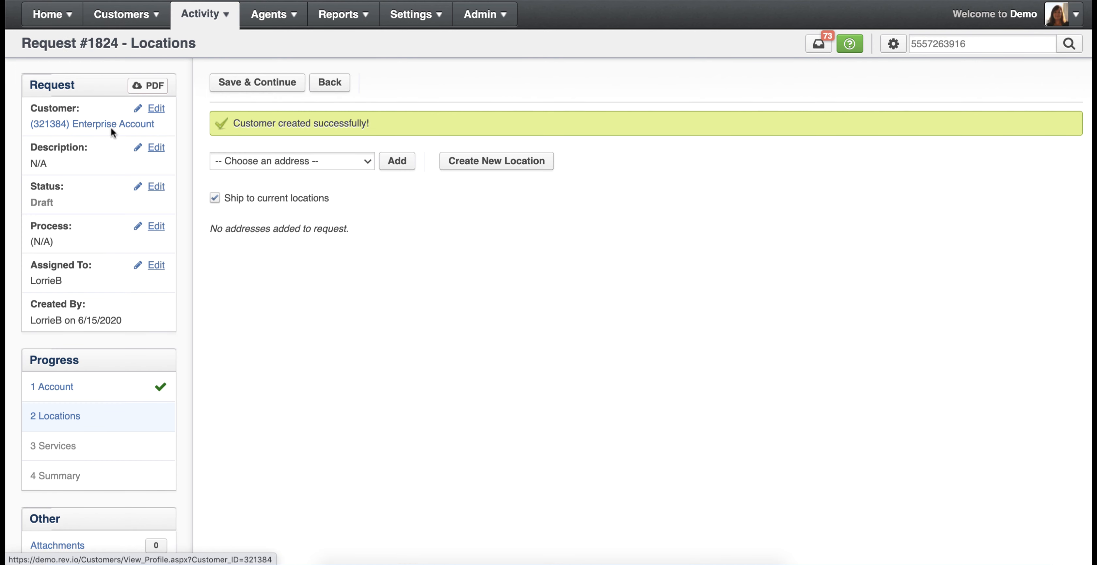
- Add the Enterprise Account address as the request's location and save it, continuing to the services stage
{"action": "left_click", "coordinate": [260, 160]}
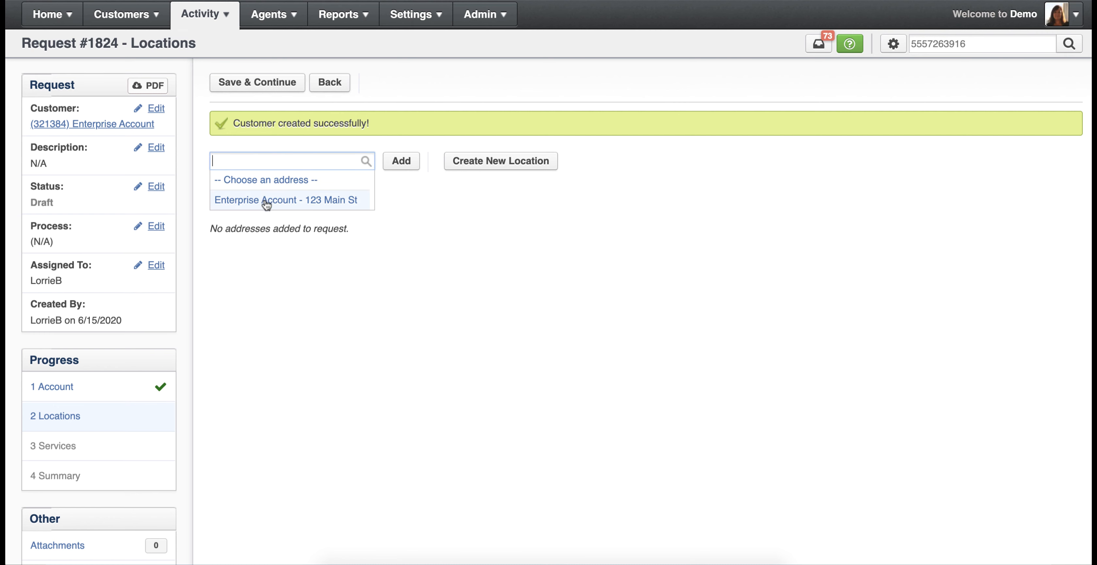
{"action": "left_click", "coordinate": [266, 203]}
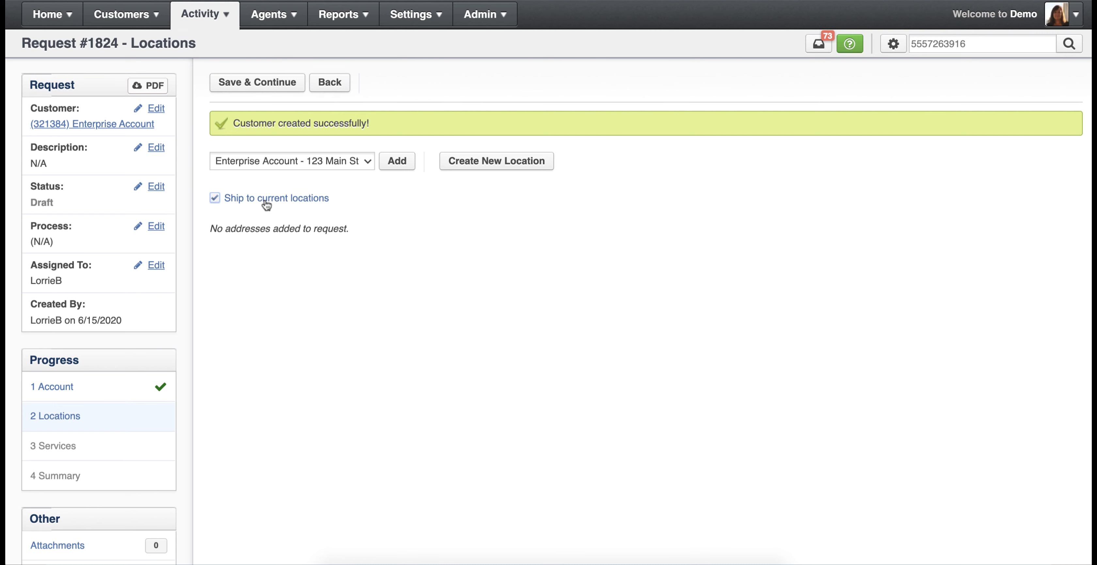
{"action": "left_click", "coordinate": [396, 164]}
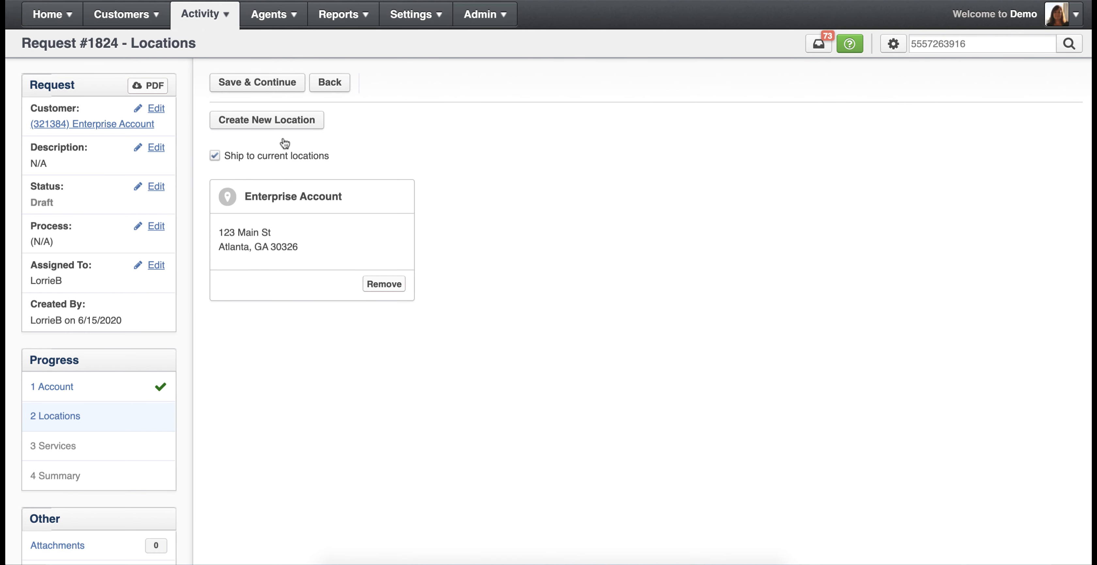
{"action": "left_click", "coordinate": [273, 84]}
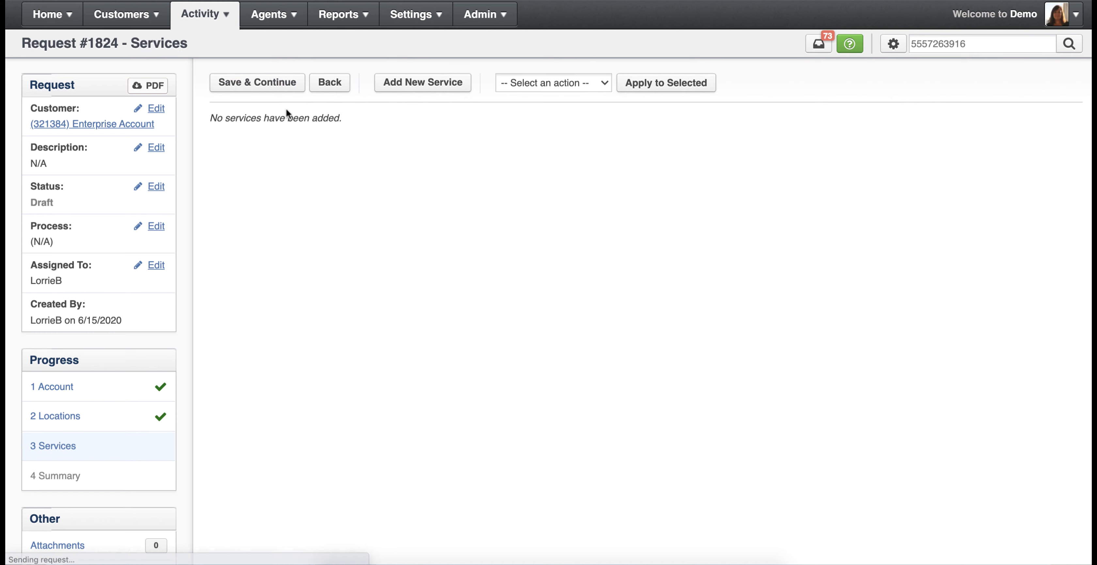
- Add a new service at the Enterprise Account location with service type Broadworks Enterprise and provider BroadWorks
{"action": "left_click", "coordinate": [389, 87]}
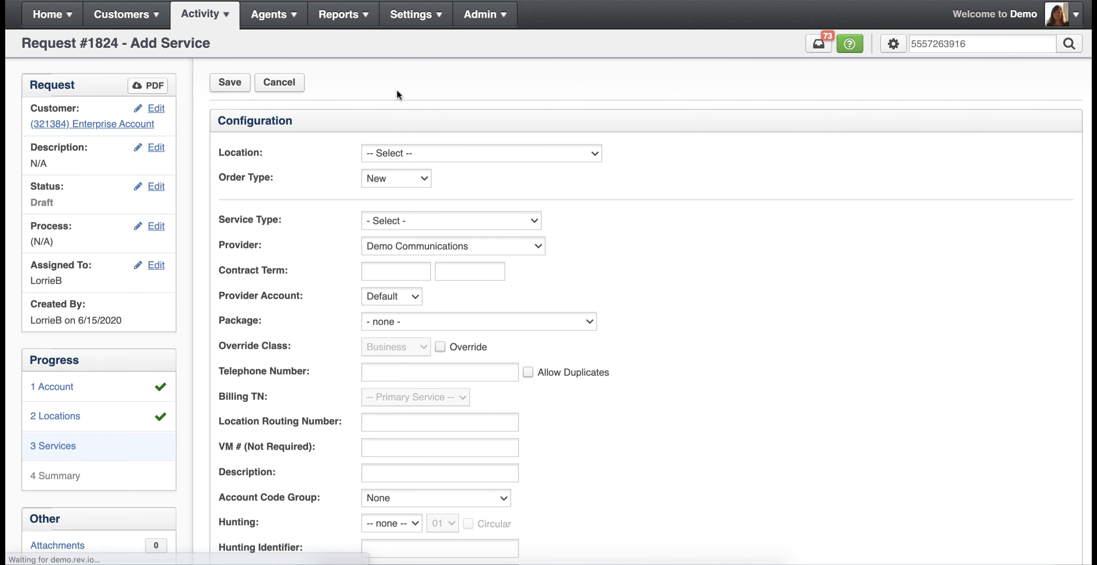
{"action": "left_click", "coordinate": [391, 152]}
{"action": "left_click", "coordinate": [390, 191]}
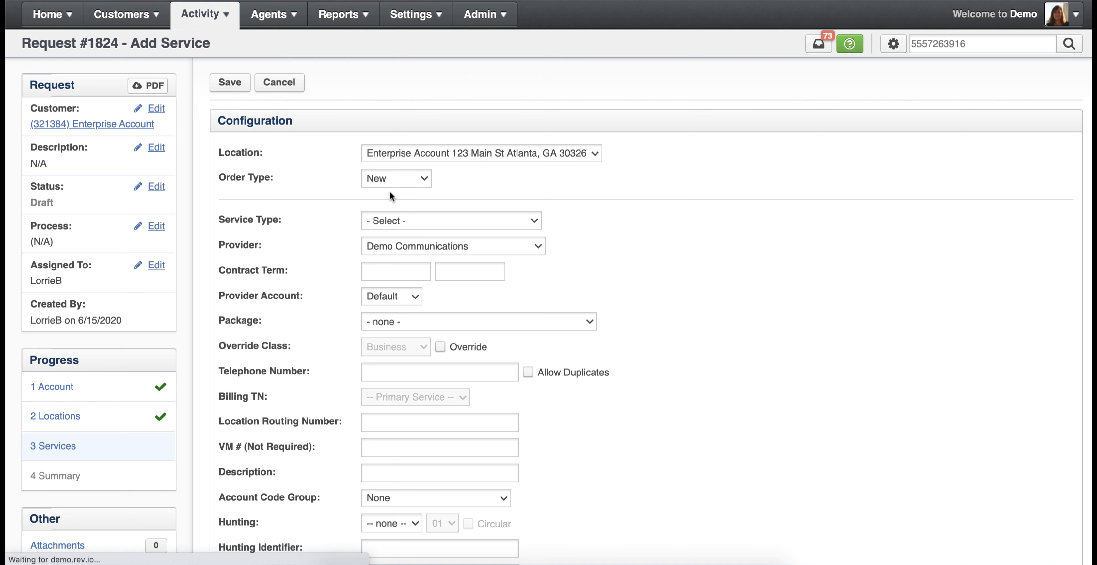
{"action": "left_click", "coordinate": [400, 221]}
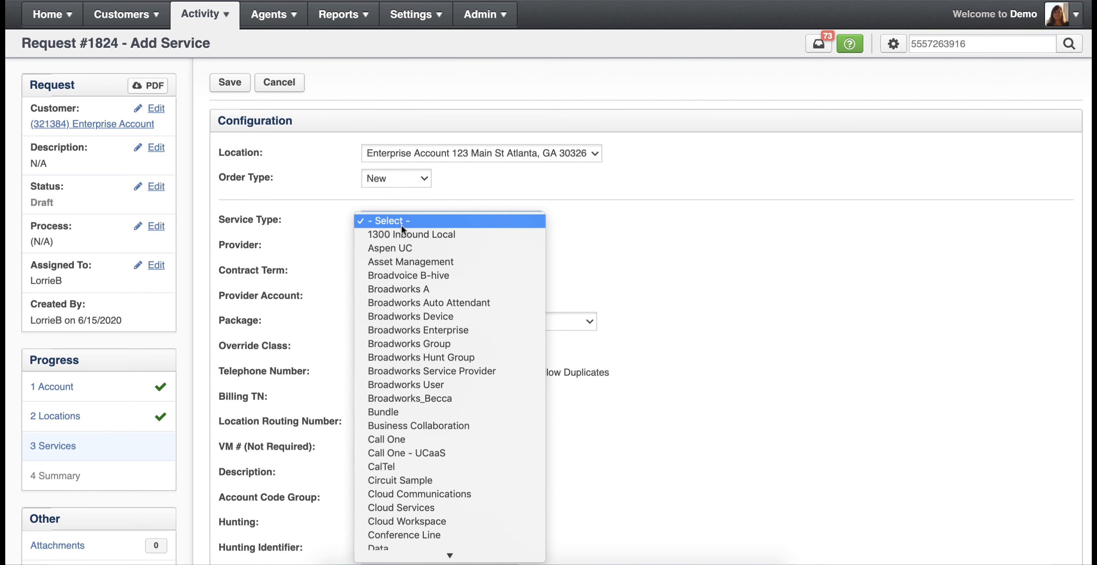
{"action": "left_click", "coordinate": [410, 329]}
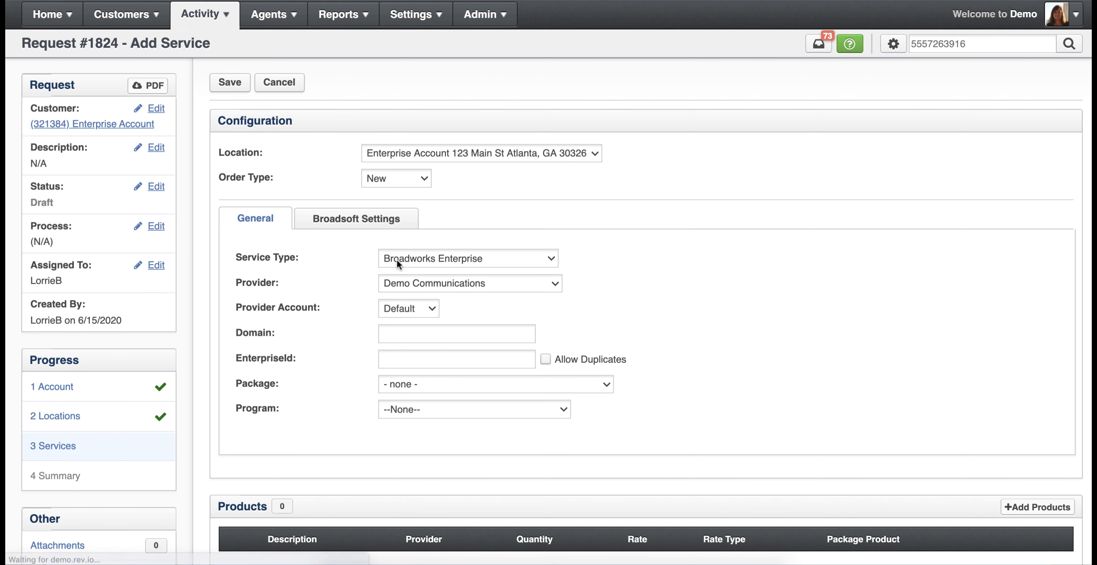
{"action": "left_click", "coordinate": [413, 286]}
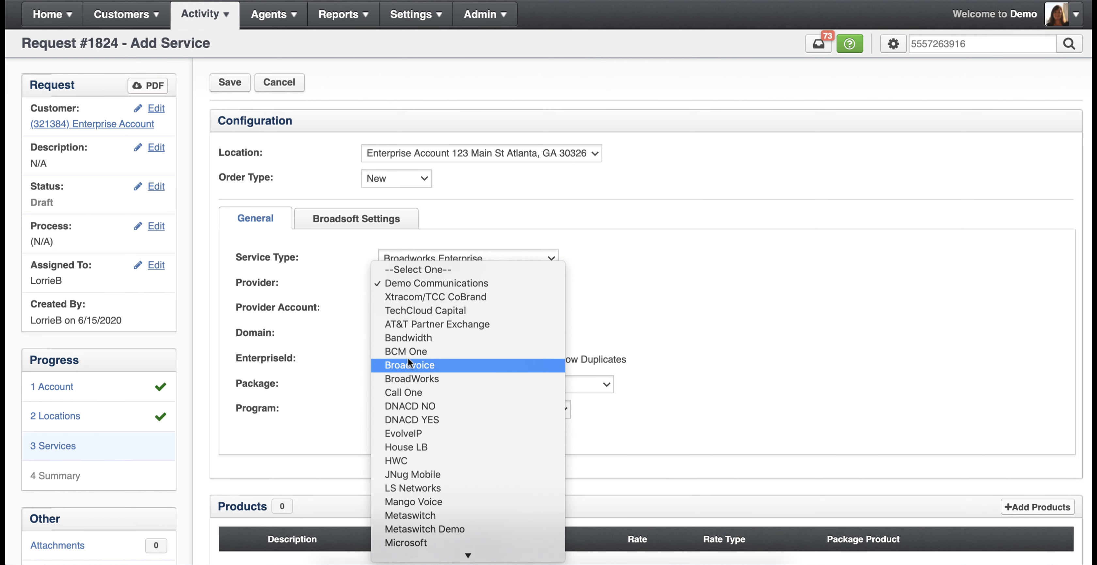
{"action": "left_click", "coordinate": [409, 379]}
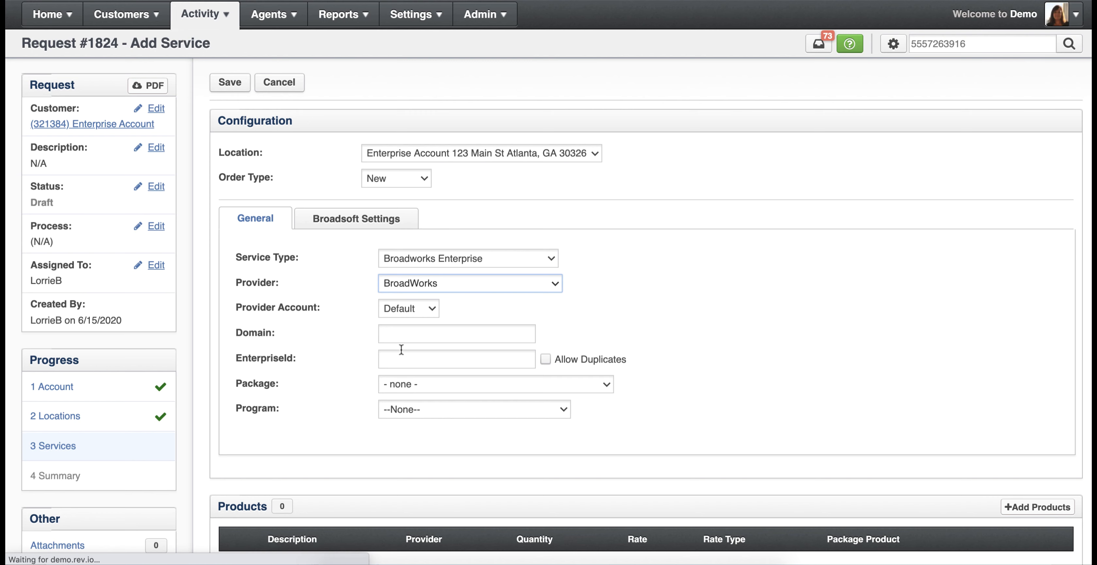
- Set the service's Domain and EnterpriseId to majorenterprise.com and its package to 1035 Standard Enterprise
{"action": "left_click", "coordinate": [398, 360]}
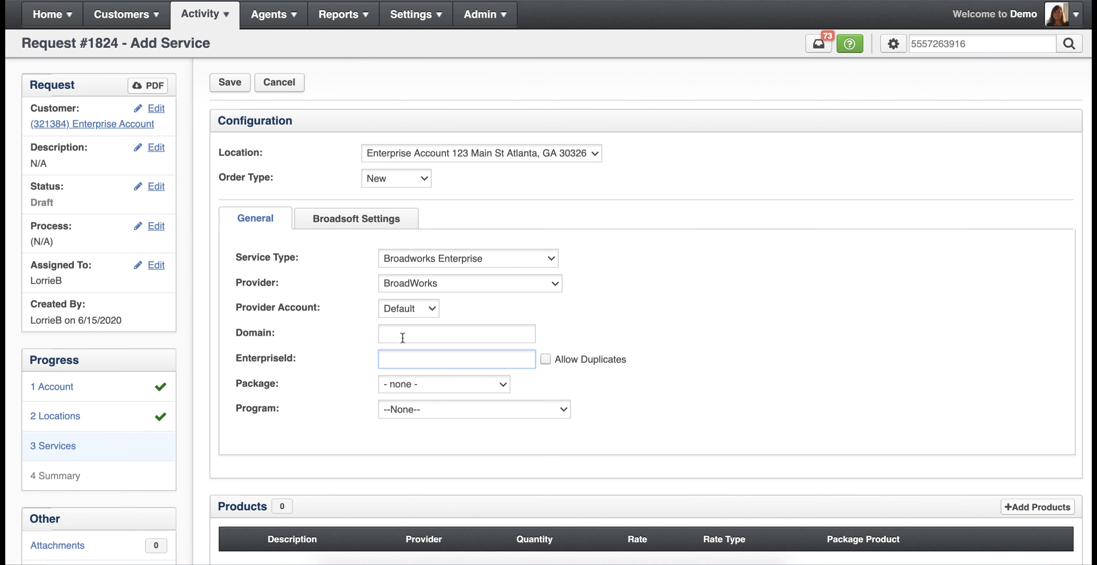
{"action": "left_click", "coordinate": [400, 335]}
{"action": "type", "text": "majorenterprise.com"}
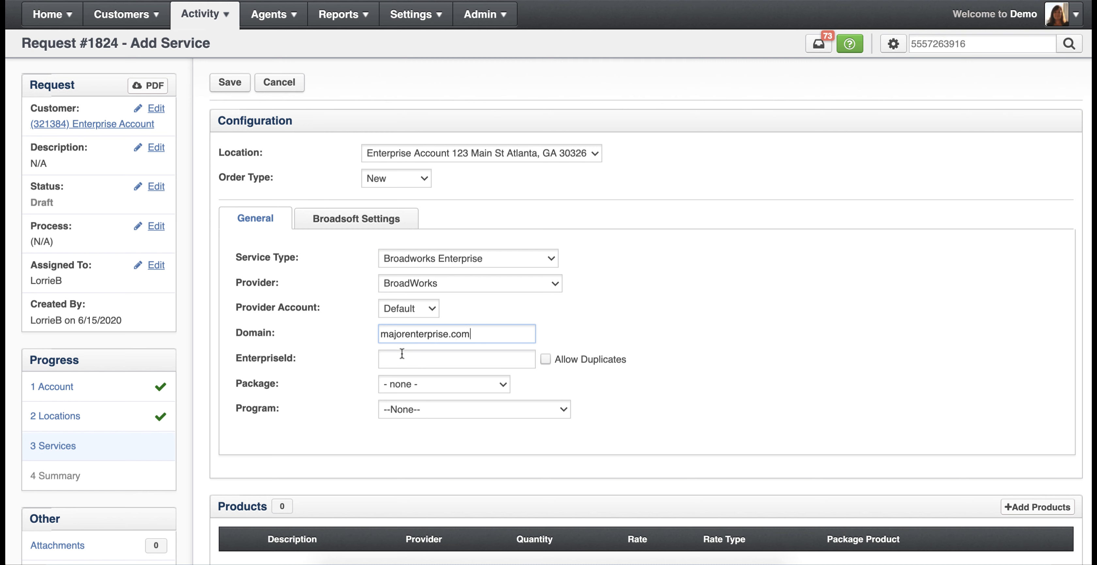
{"action": "left_click", "coordinate": [402, 354]}
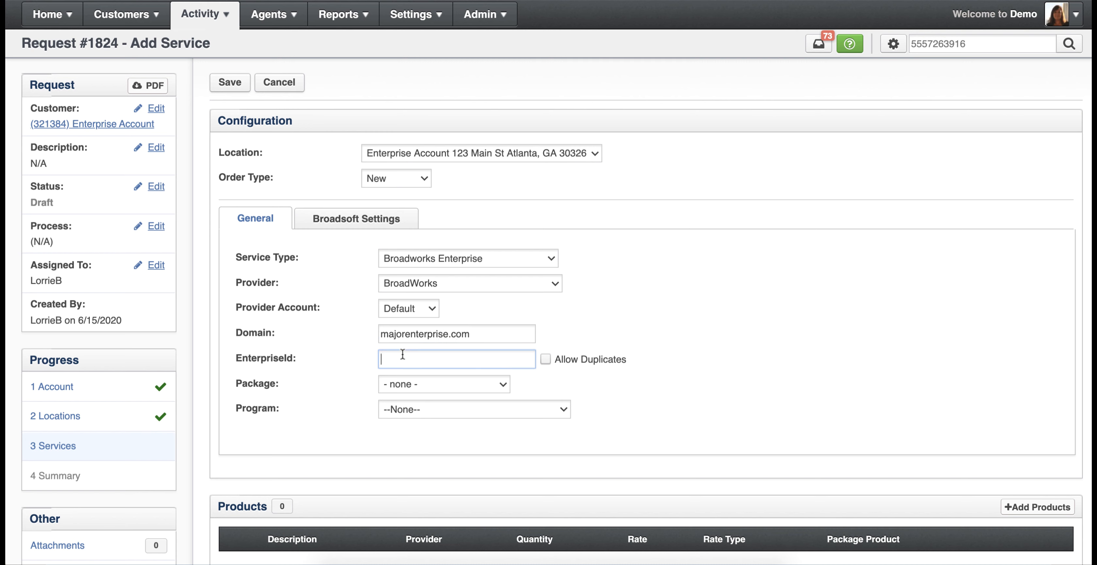
{"action": "left_click", "coordinate": [416, 386]}
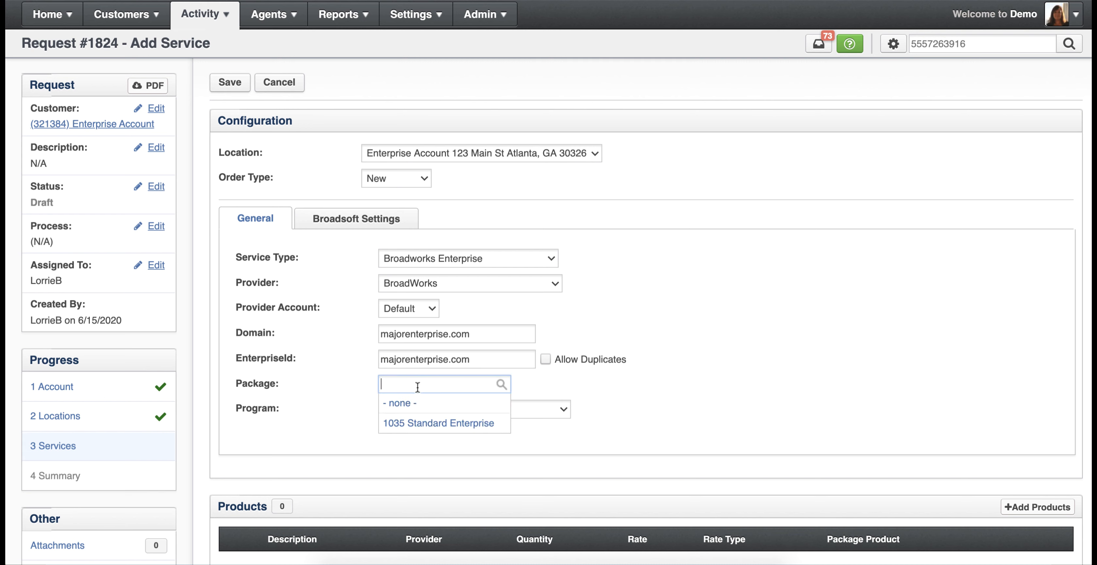
{"action": "left_click", "coordinate": [413, 424]}
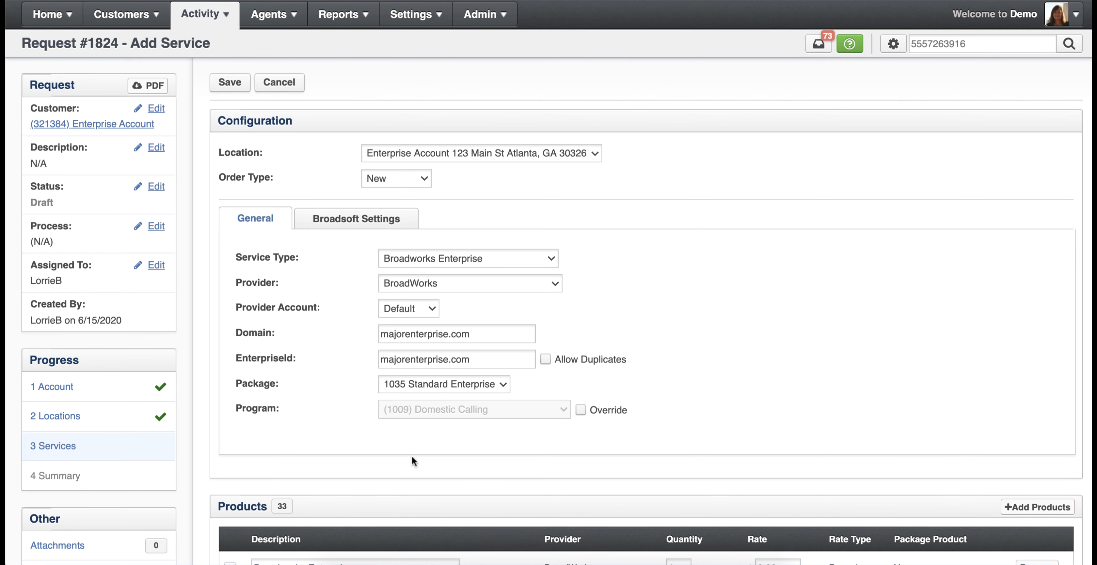
- Review the products included in the Standard Enterprise package and save the new service to the request
{"action": "scroll", "coordinate": [996, 402], "scroll_direction": "down", "scroll_amount": 6}
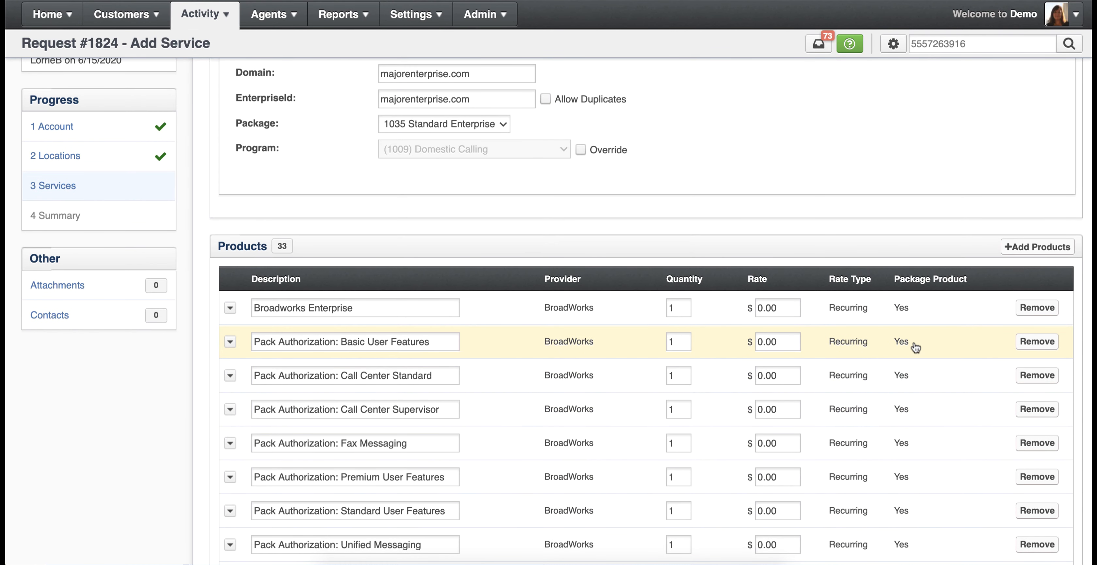
{"action": "scroll", "coordinate": [915, 349], "scroll_direction": "up", "scroll_amount": 1}
{"action": "scroll", "coordinate": [915, 349], "scroll_direction": "up", "scroll_amount": 5}
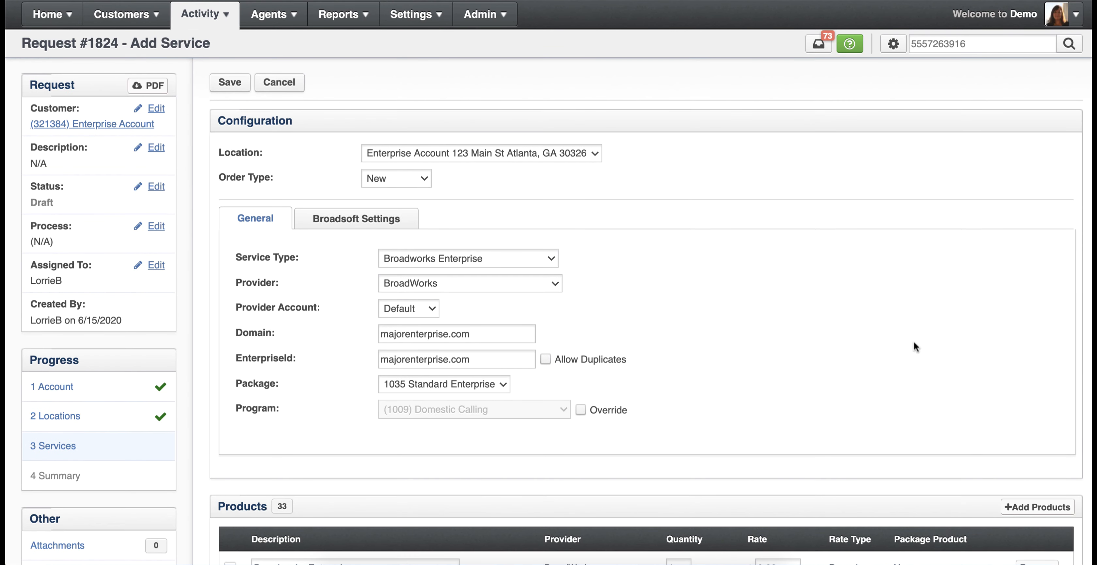
{"action": "left_click", "coordinate": [234, 89]}
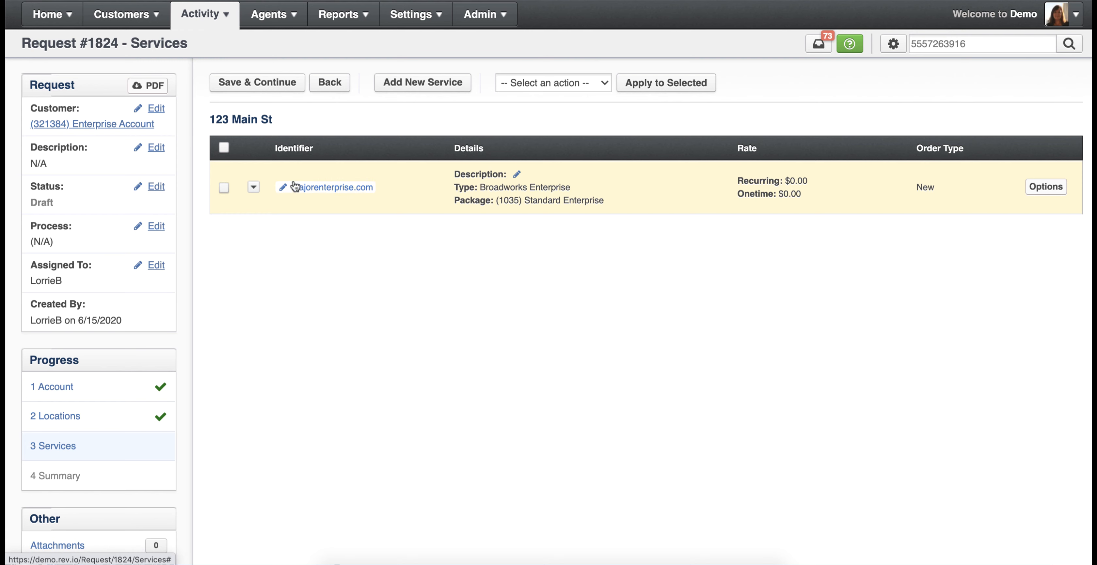
- Save the services stage of the request and approve the request with the Current Account method
{"action": "left_click", "coordinate": [272, 87]}
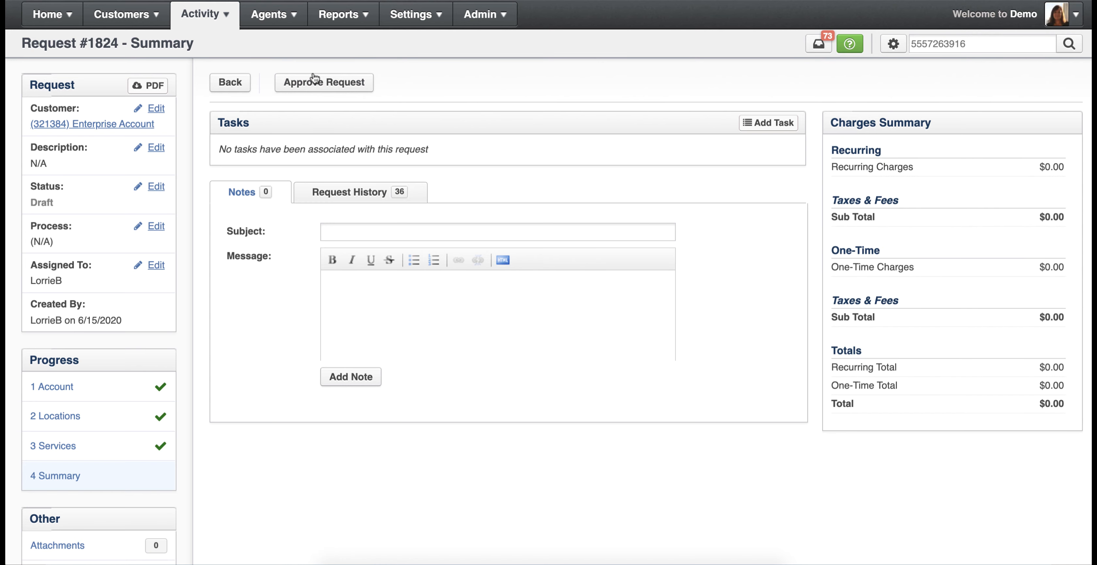
{"action": "left_click", "coordinate": [342, 85]}
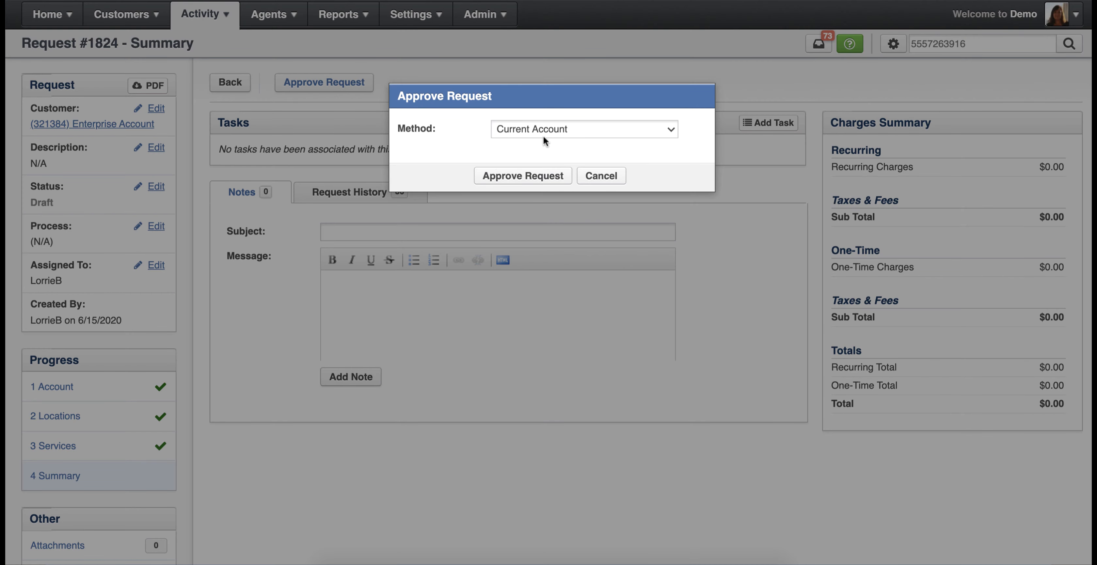
{"action": "left_click", "coordinate": [511, 175]}
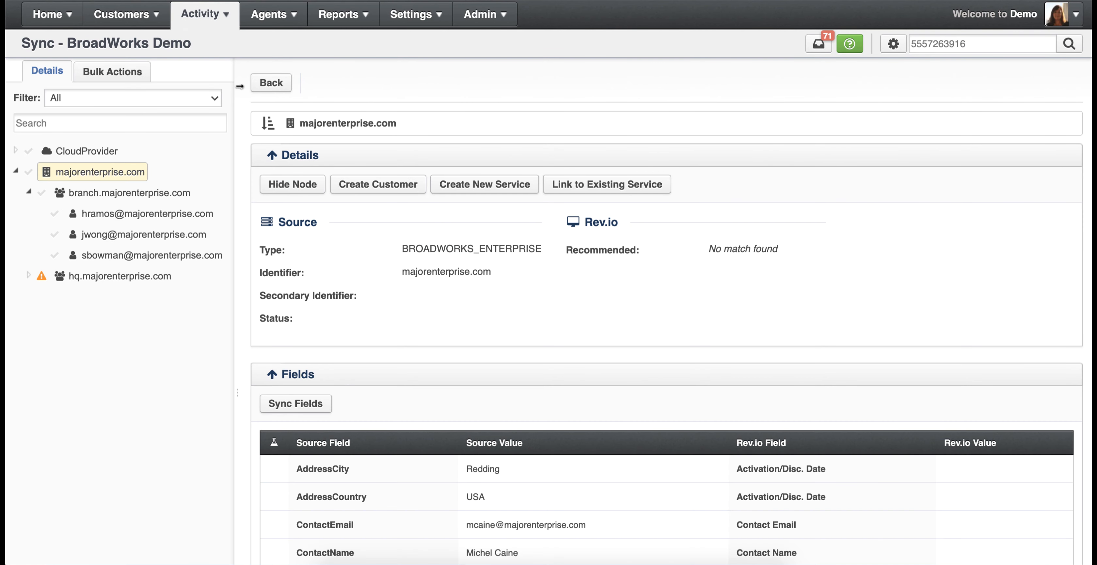
- Link the majorenterprise.com sync node to the existing Broadworks Enterprise service for majorenterprise.com and save the link
{"action": "left_click", "coordinate": [130, 172]}
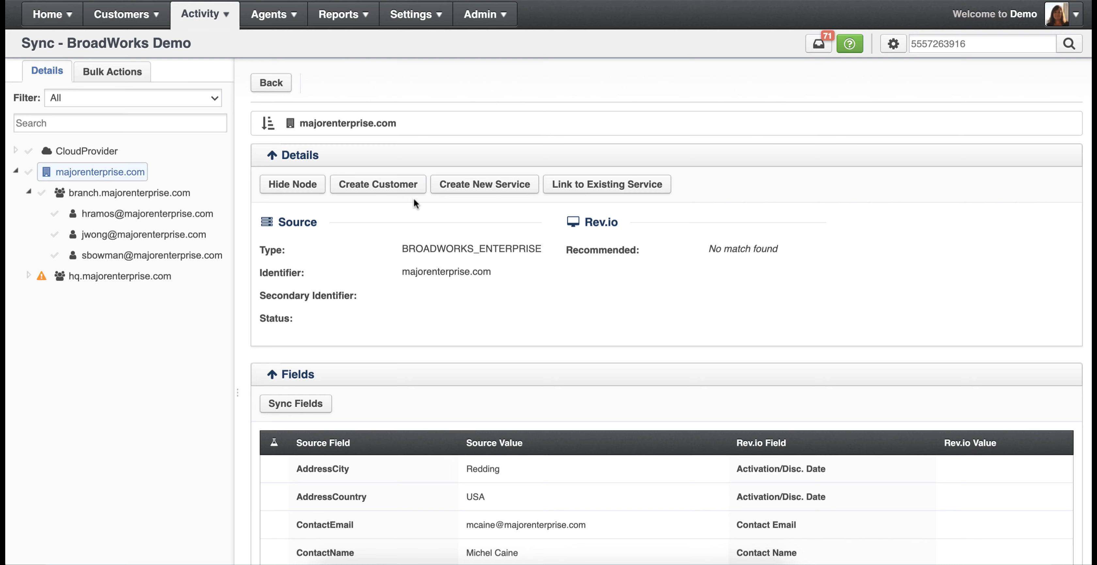
{"action": "left_click", "coordinate": [597, 192]}
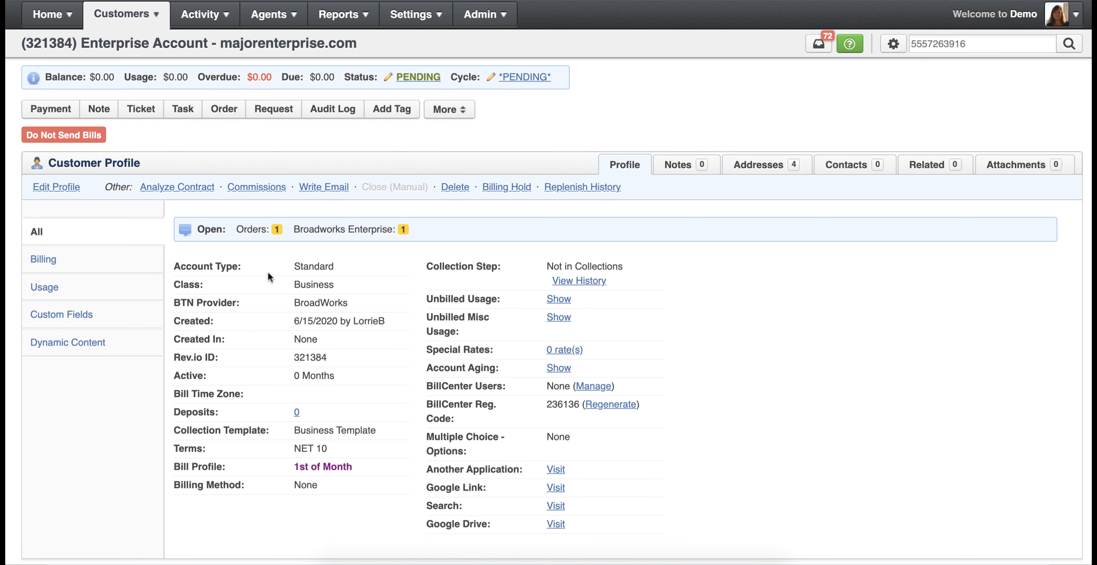
{"action": "scroll", "coordinate": [268, 275], "scroll_direction": "down", "scroll_amount": 2}
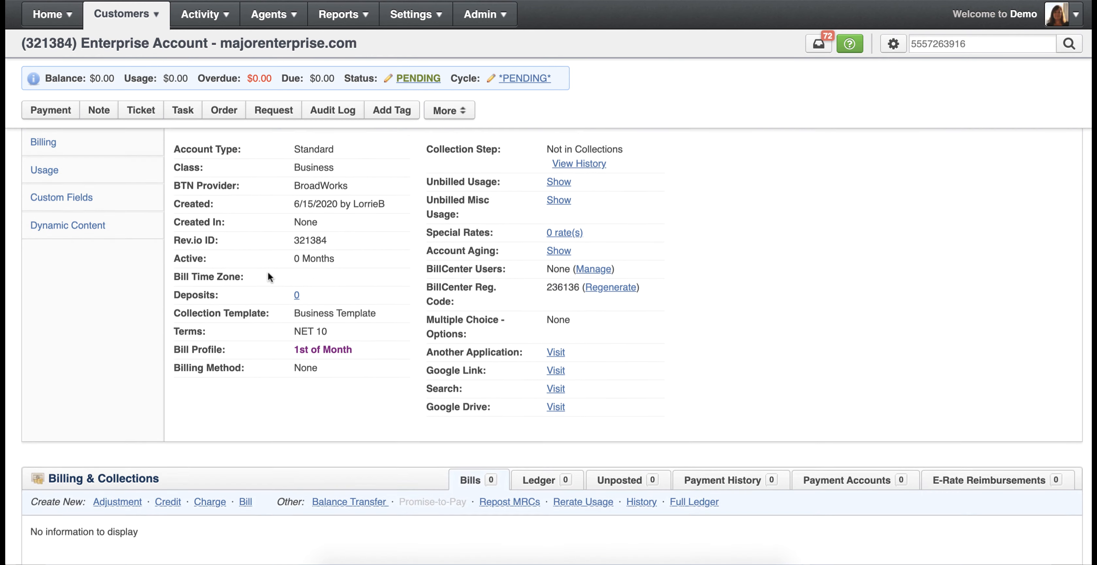
{"action": "scroll", "coordinate": [268, 274], "scroll_direction": "down", "scroll_amount": 10}
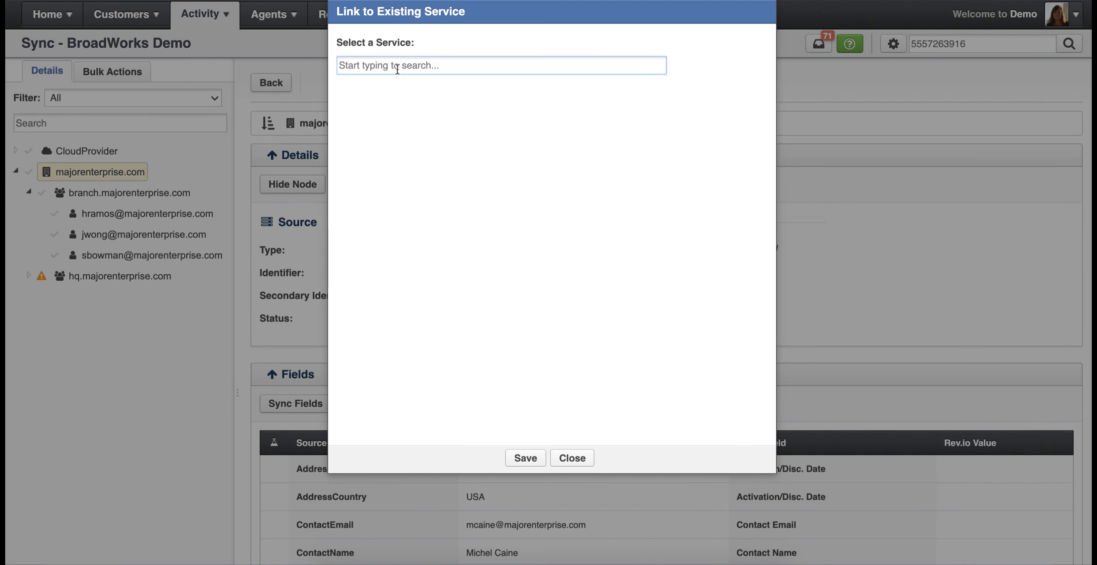
{"action": "type", "text": "maj"}
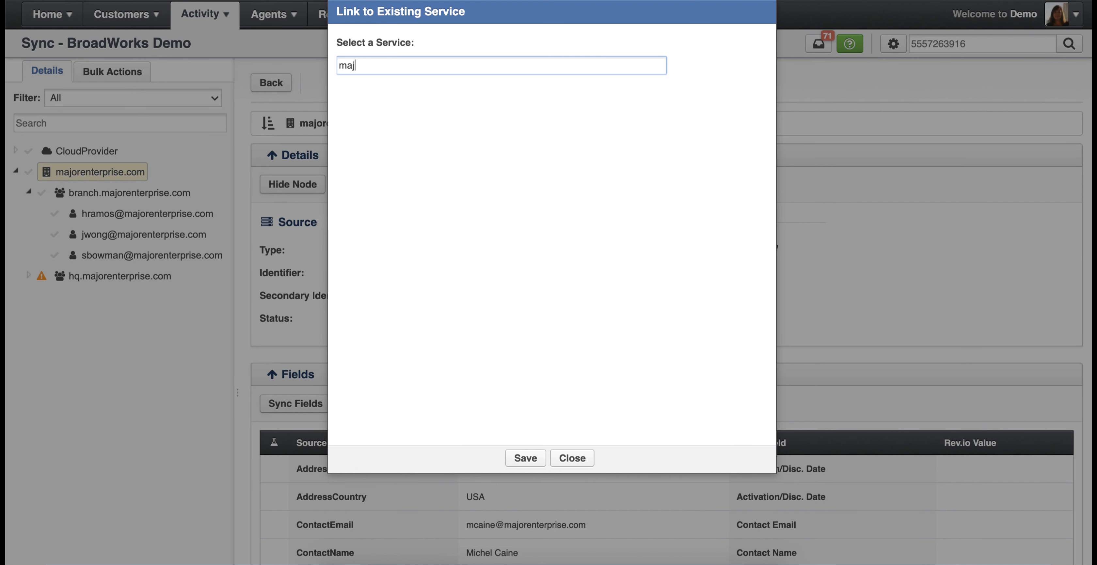
{"action": "type", "text": "orenter"}
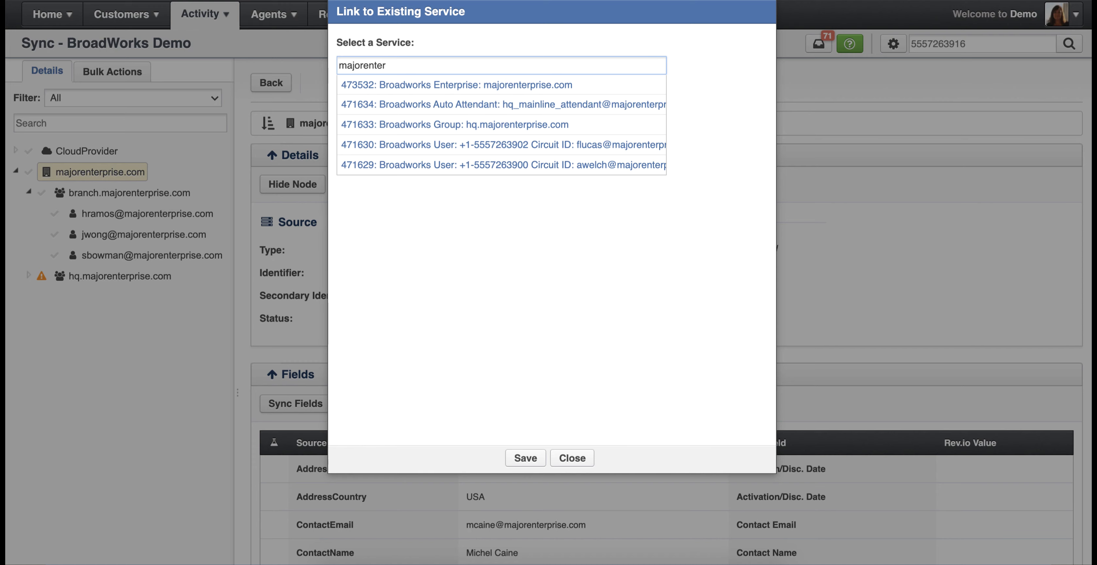
{"action": "left_click", "coordinate": [438, 87]}
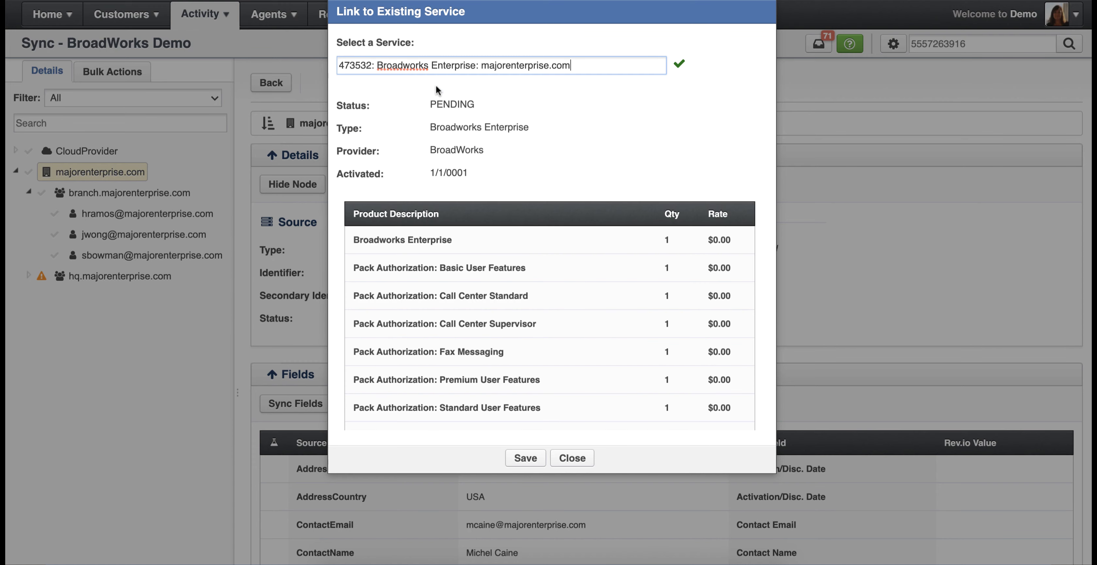
{"action": "left_click", "coordinate": [525, 459]}
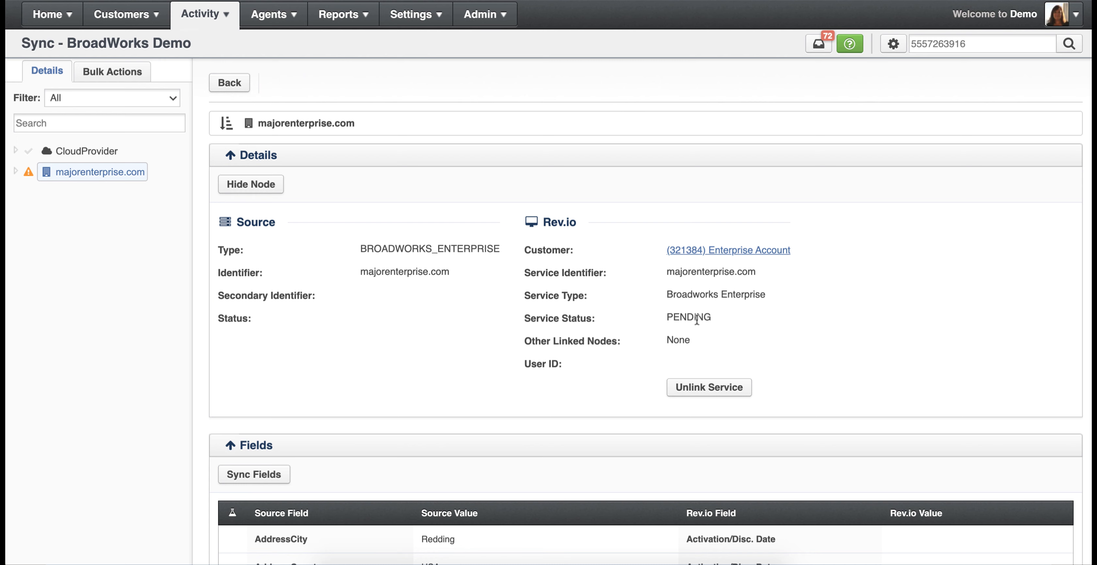
- Start a new service for the branch.majorenterprise.com group node and assign it to the Enterprise Account customer
{"action": "left_click", "coordinate": [16, 172]}
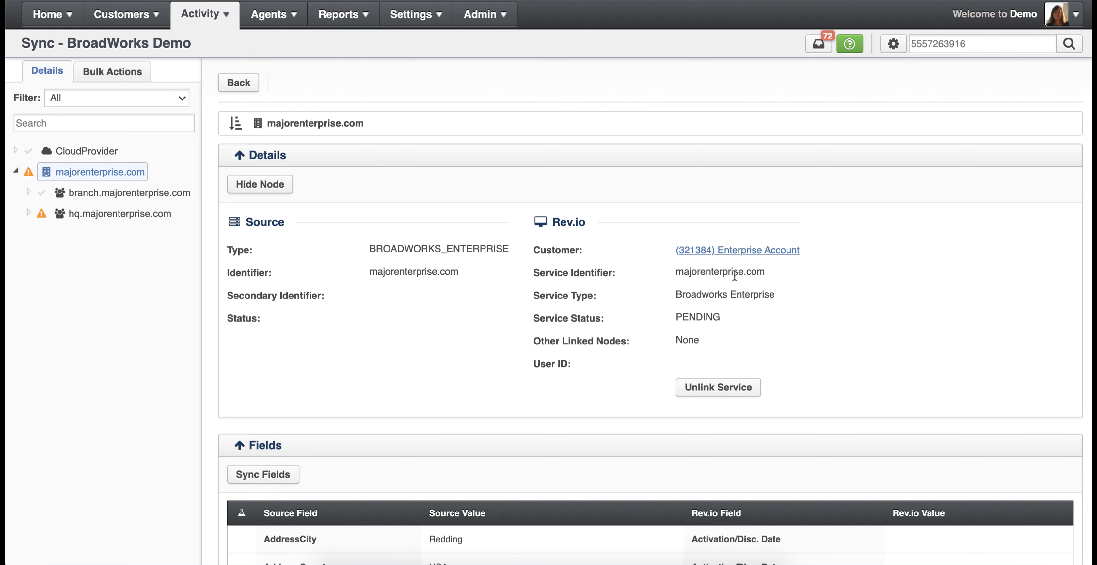
{"action": "left_click", "coordinate": [28, 192]}
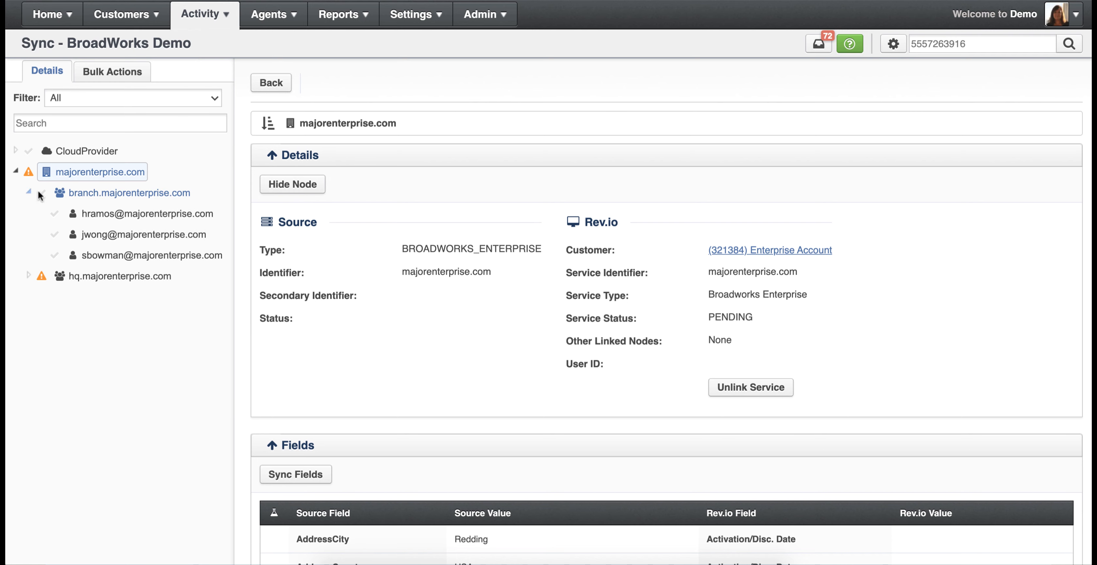
{"action": "left_click", "coordinate": [118, 196]}
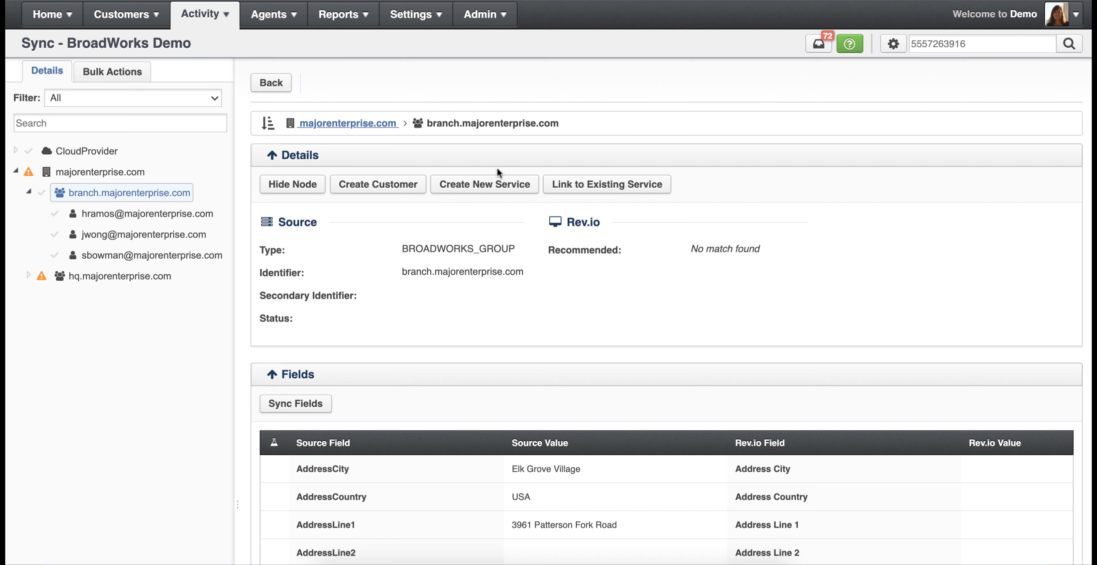
{"action": "left_click", "coordinate": [499, 190]}
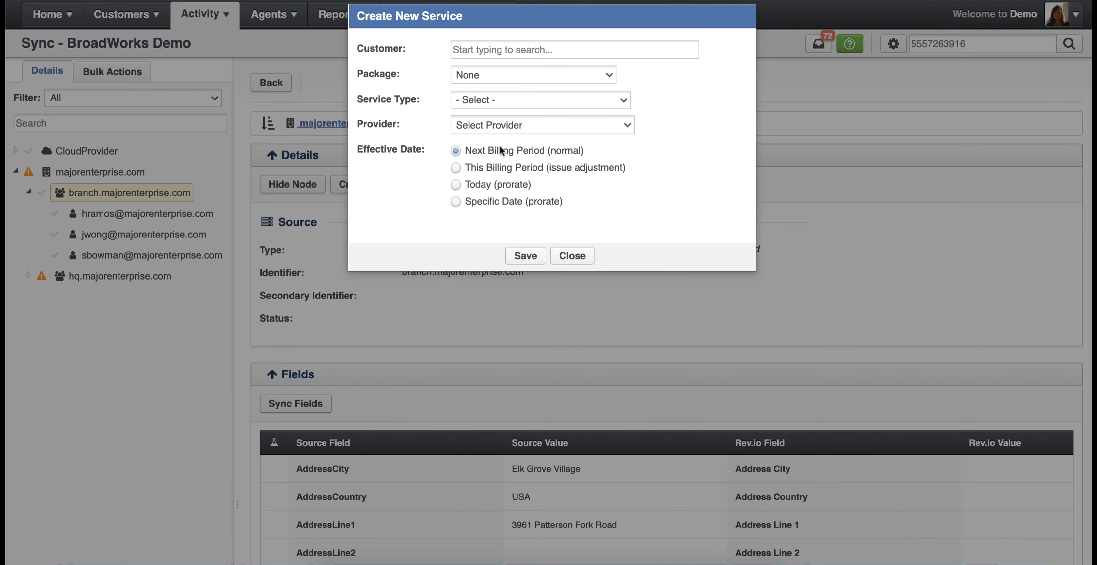
{"action": "left_click", "coordinate": [500, 52]}
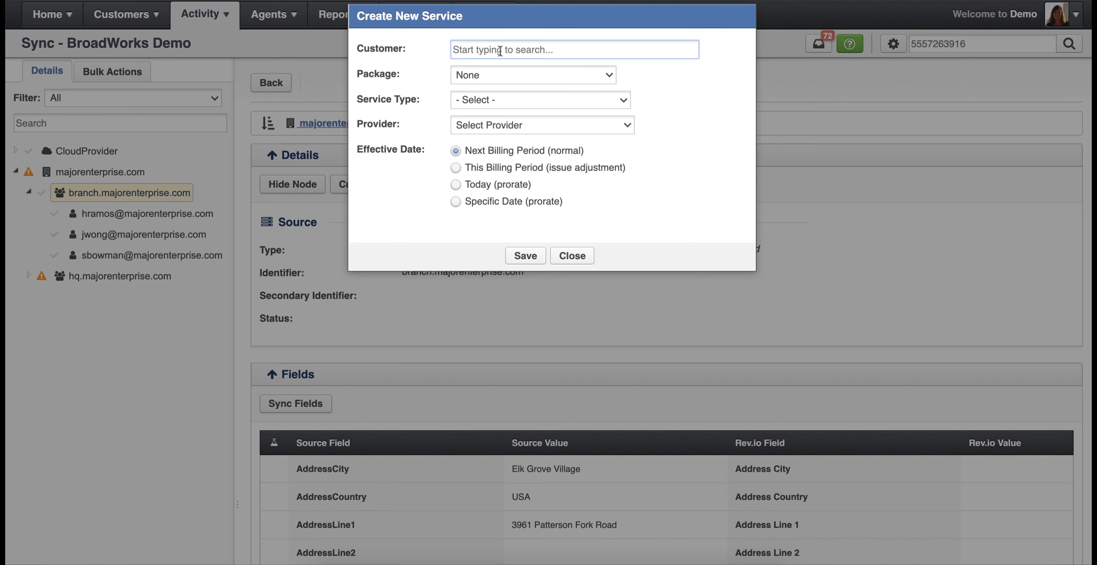
{"action": "type", "text": "enterprise"}
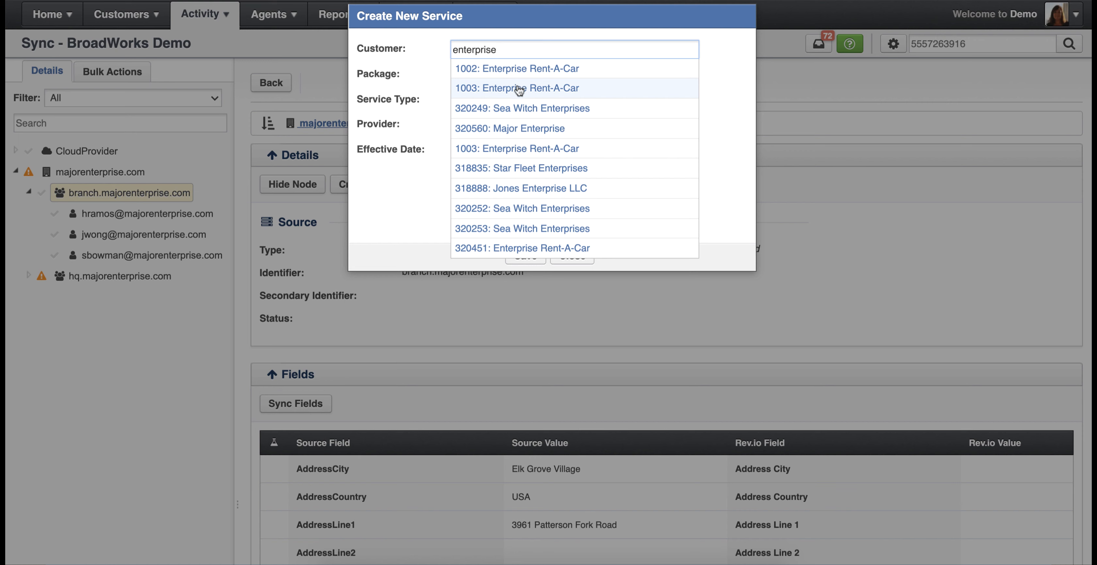
{"action": "type", "text": " acc"}
{"action": "left_click", "coordinate": [530, 70]}
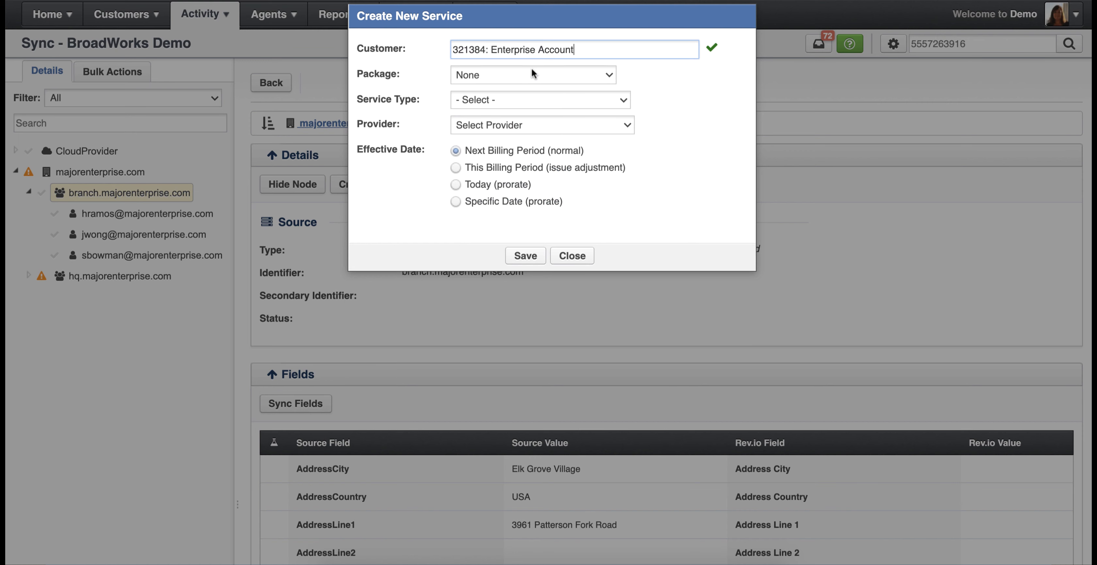
- Set the new service's package to 1036 Standard Group and its service type to Broadworks Group
{"action": "left_click", "coordinate": [504, 75]}
{"action": "type", "text": "group"}
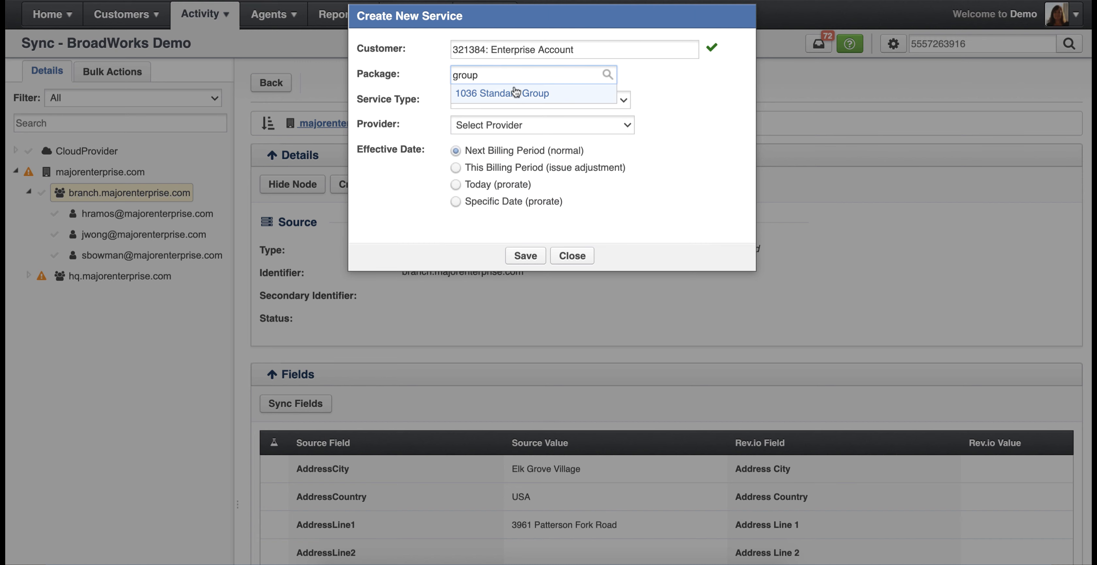
{"action": "left_click", "coordinate": [516, 92]}
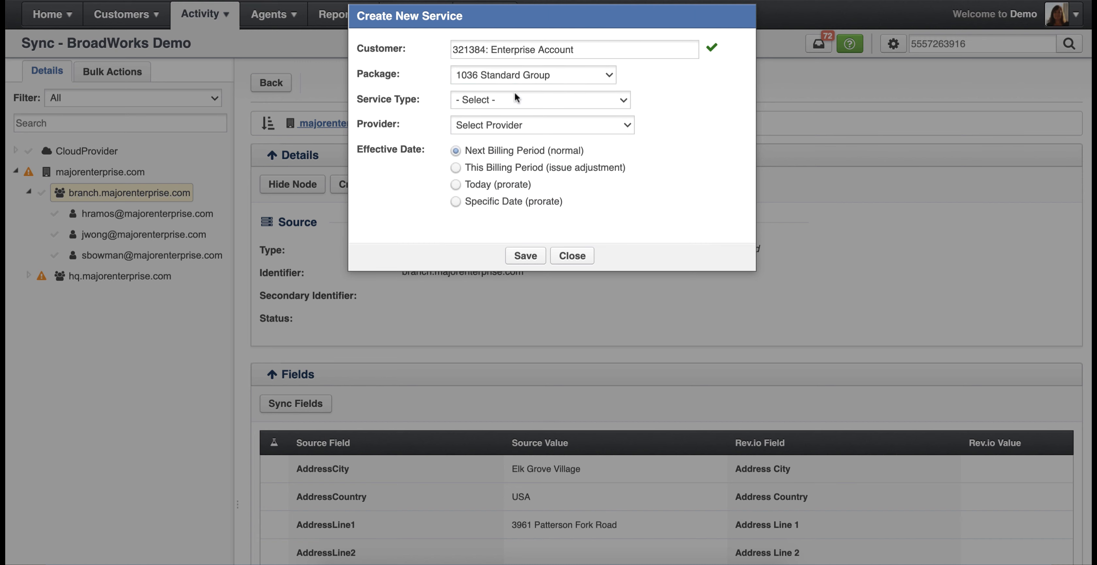
{"action": "left_click", "coordinate": [496, 101]}
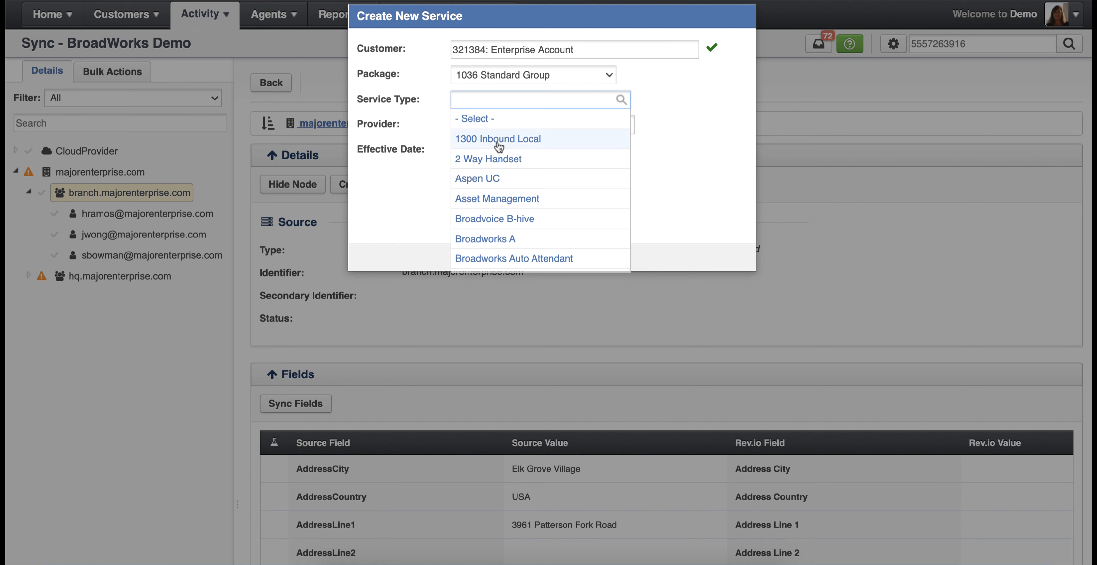
{"action": "type", "text": "broadworks"}
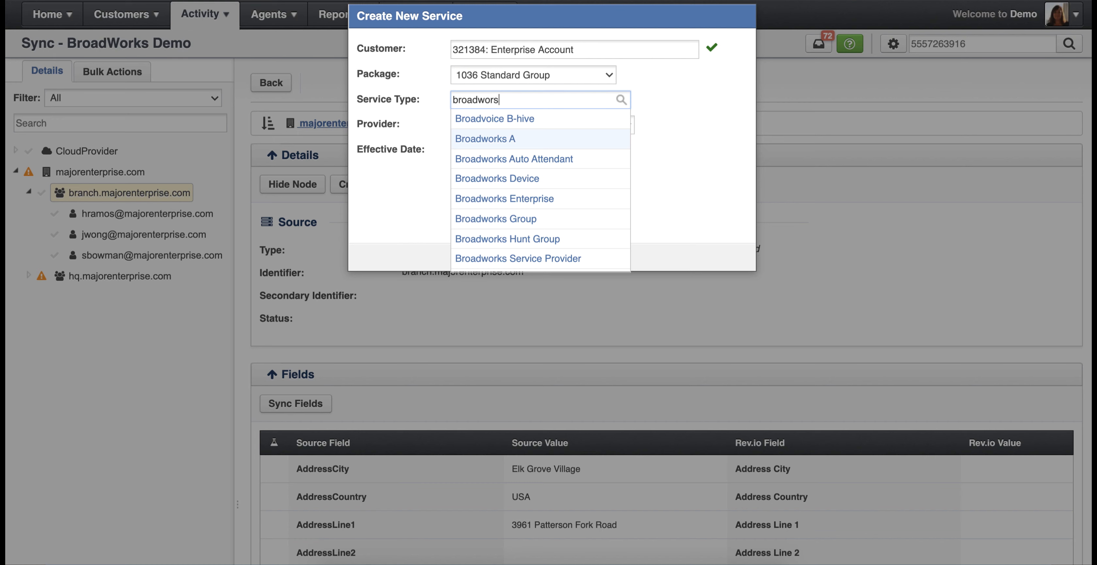
{"action": "key", "text": "BackSpace"}
{"action": "type", "text": "ks gro"}
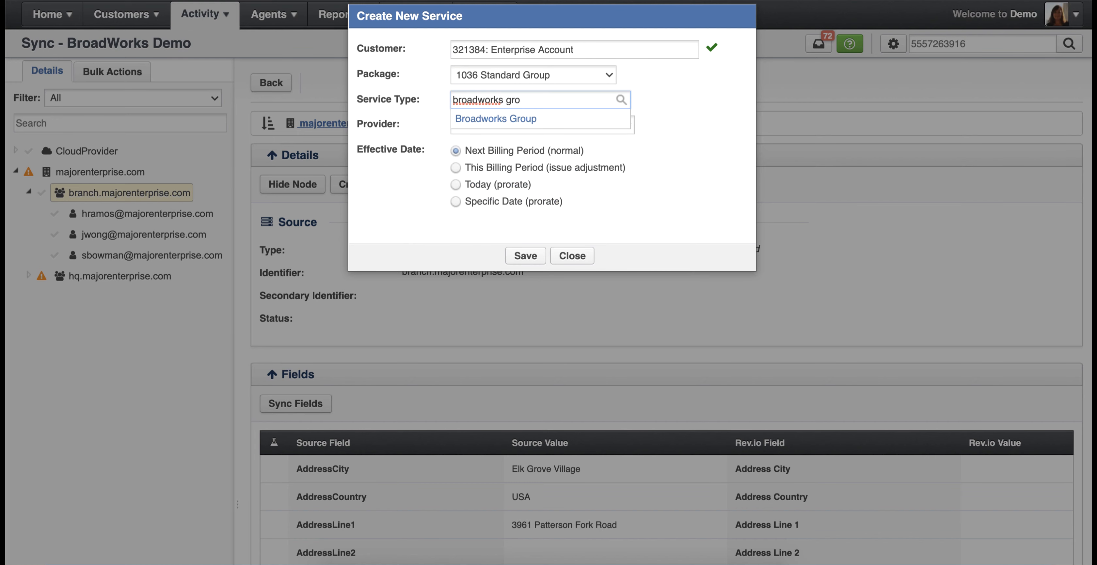
{"action": "left_click", "coordinate": [519, 119]}
- Set the group service's provider to BroadWorks and save the new service
{"action": "left_click", "coordinate": [526, 126]}
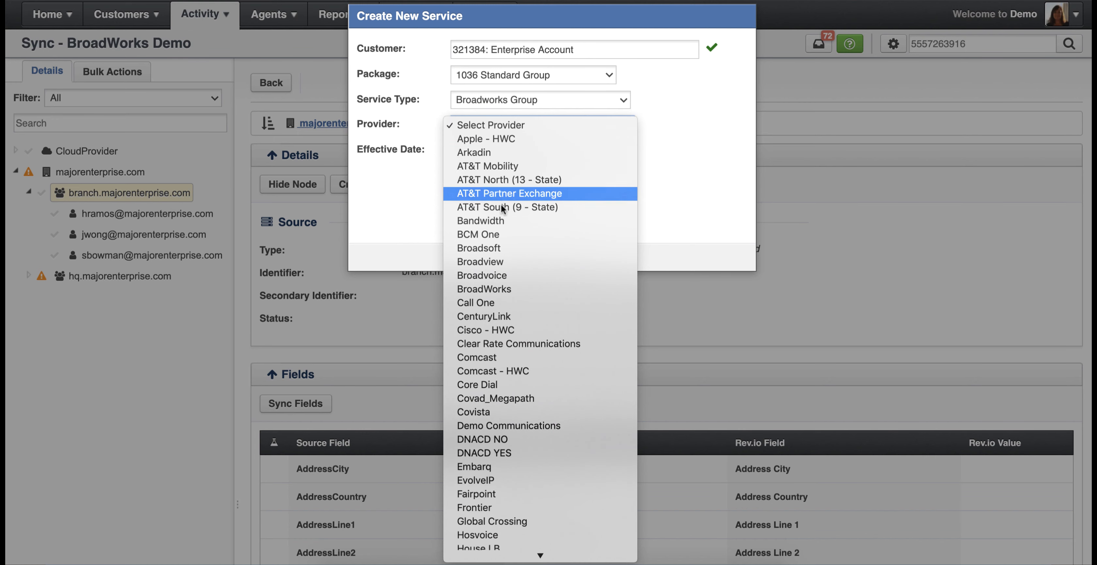
{"action": "left_click", "coordinate": [485, 289]}
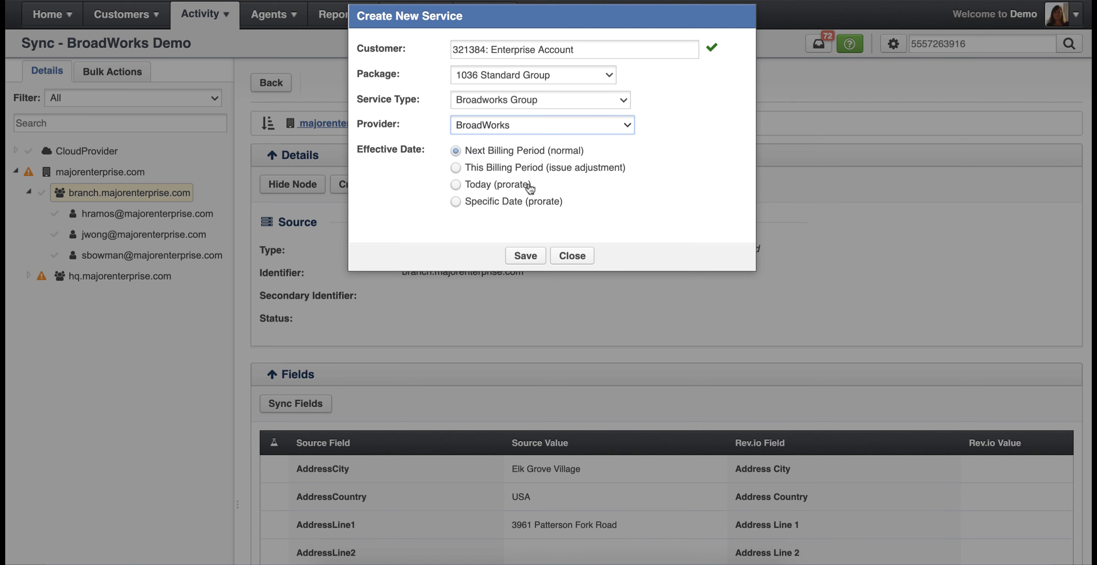
{"action": "left_click", "coordinate": [523, 257]}
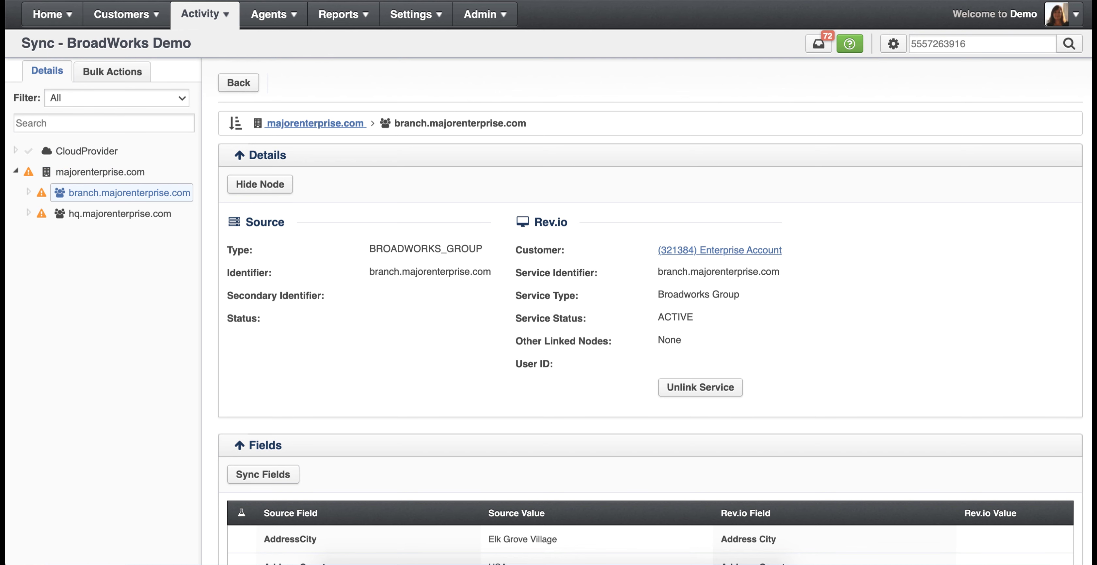
- Refresh the Enterprise Account customer profile and check its list of services
{"action": "key", "text": "ctrl+Tab"}
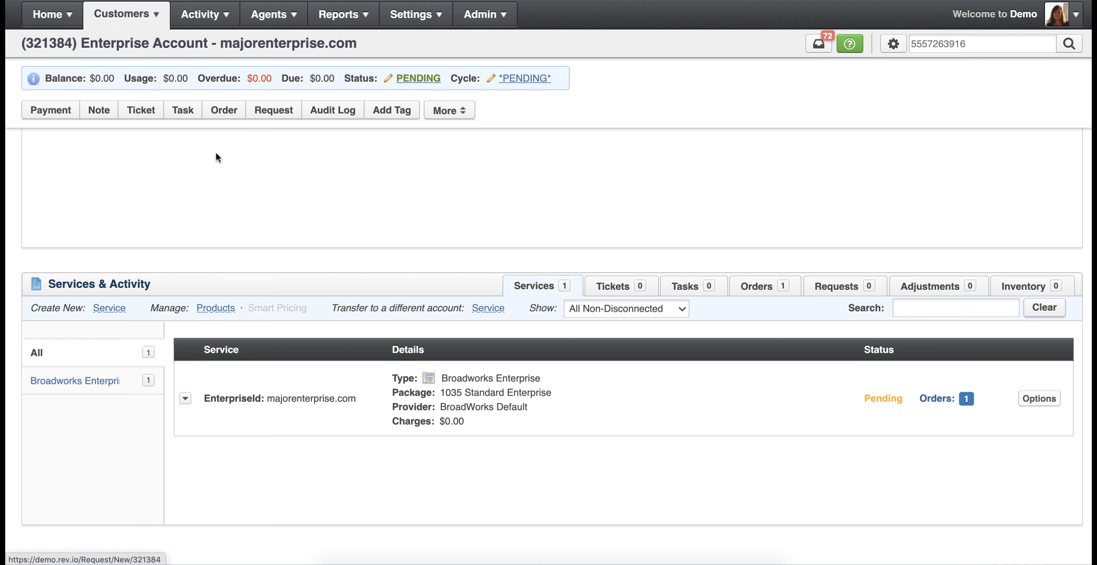
{"action": "key", "text": "super+r"}
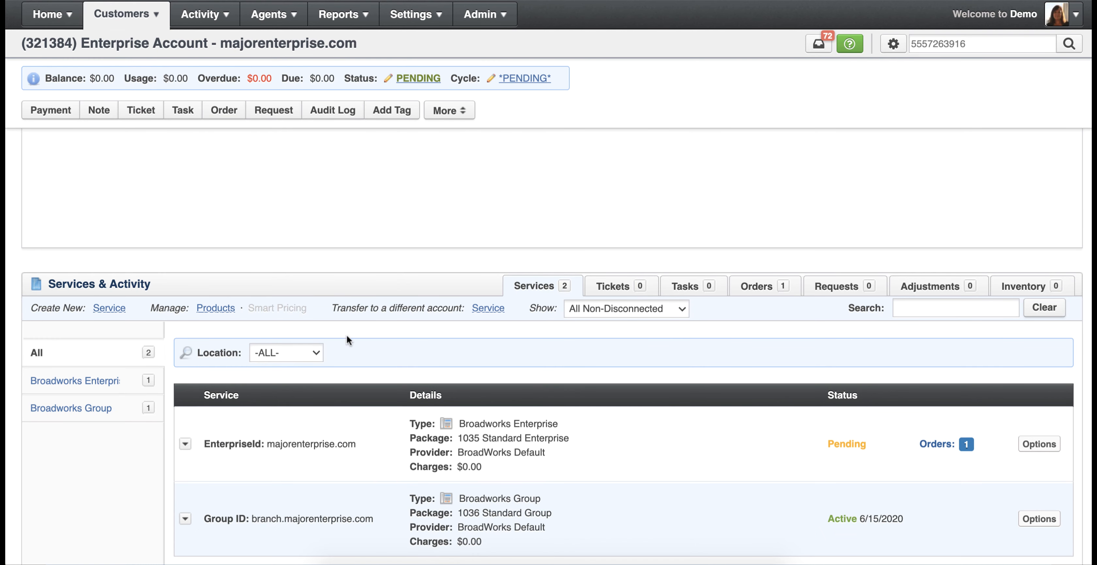
{"action": "scroll", "coordinate": [407, 265], "scroll_direction": "down", "scroll_amount": 2}
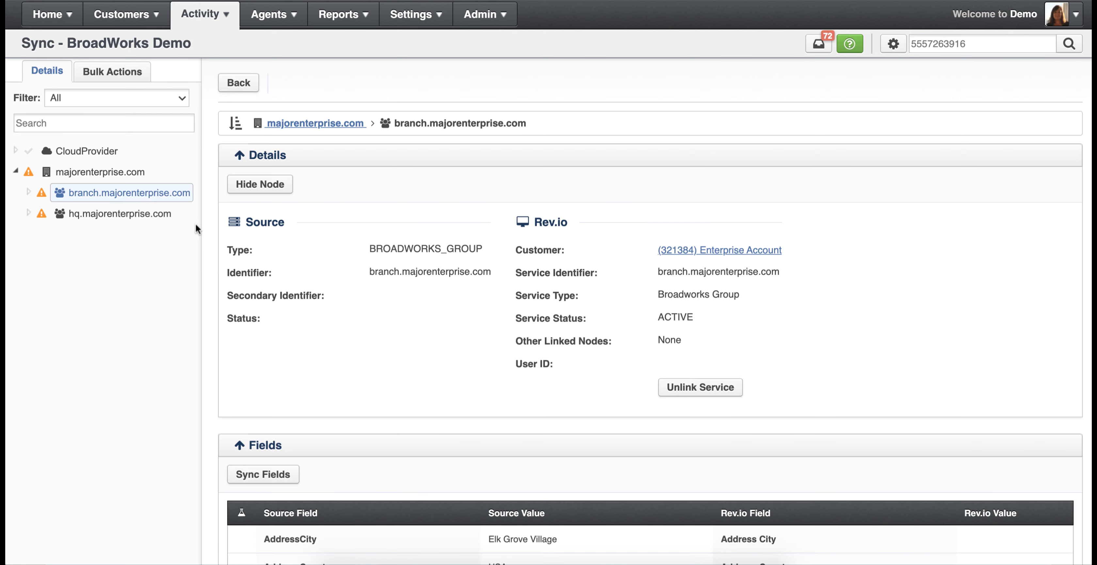
- Expand the branch.majorenterprise.com group in the sync tree and open its first user node
{"action": "left_click", "coordinate": [30, 193]}
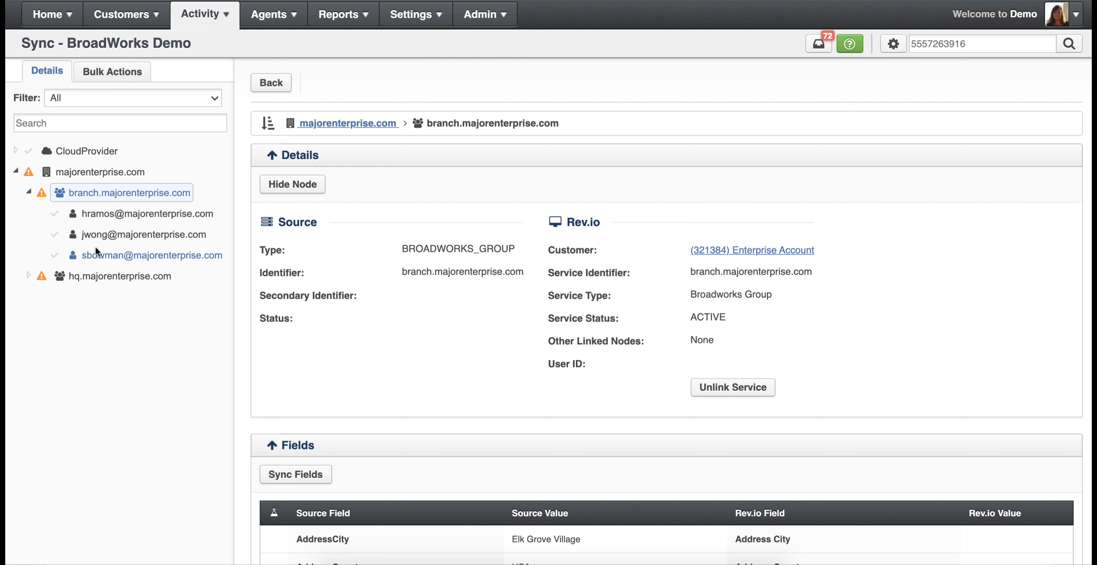
{"action": "left_click", "coordinate": [93, 216]}
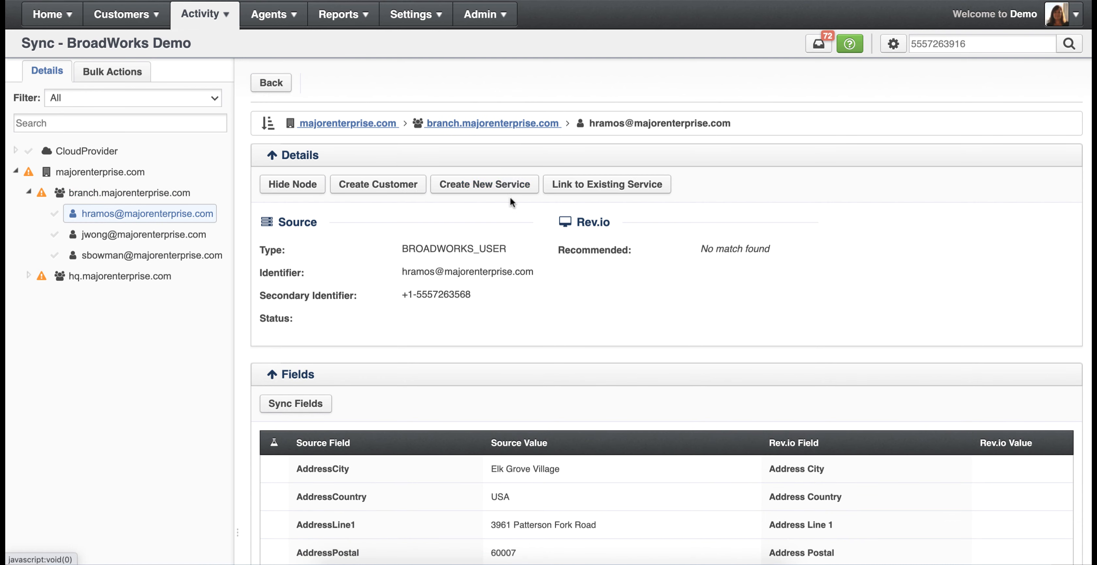